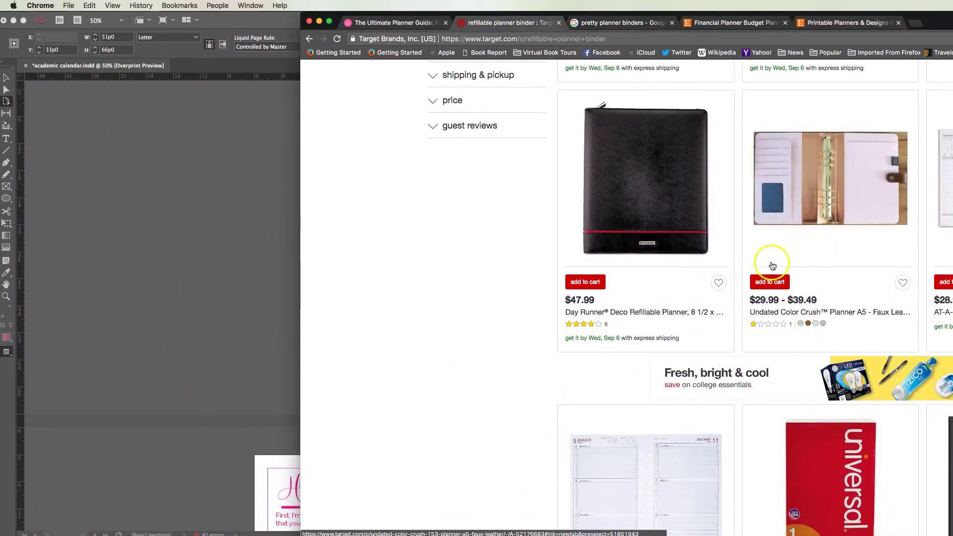
Step: View the Google Images 'pretty planner binders' results, then the Etsy Financial Planner Budget listing
left_click(623, 23)
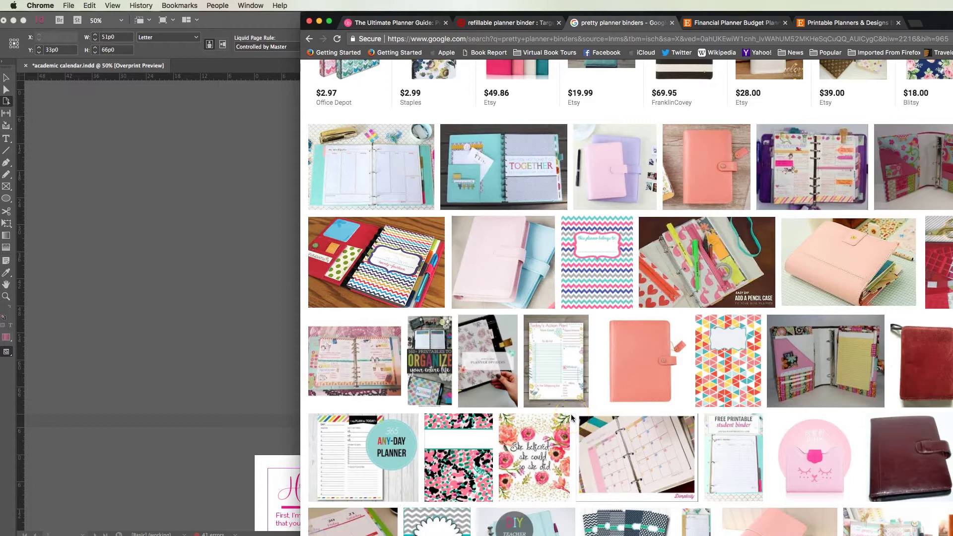
left_click(594, 323)
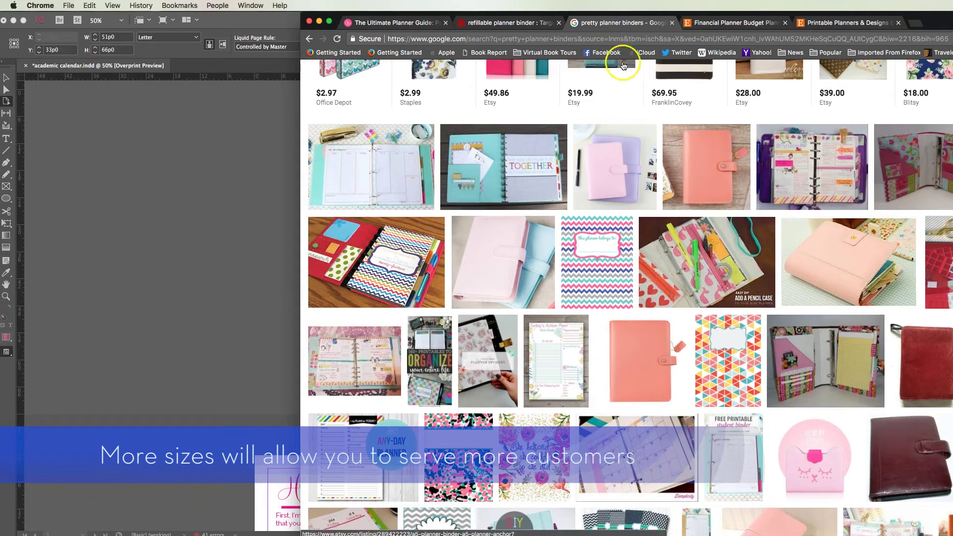
left_click(743, 22)
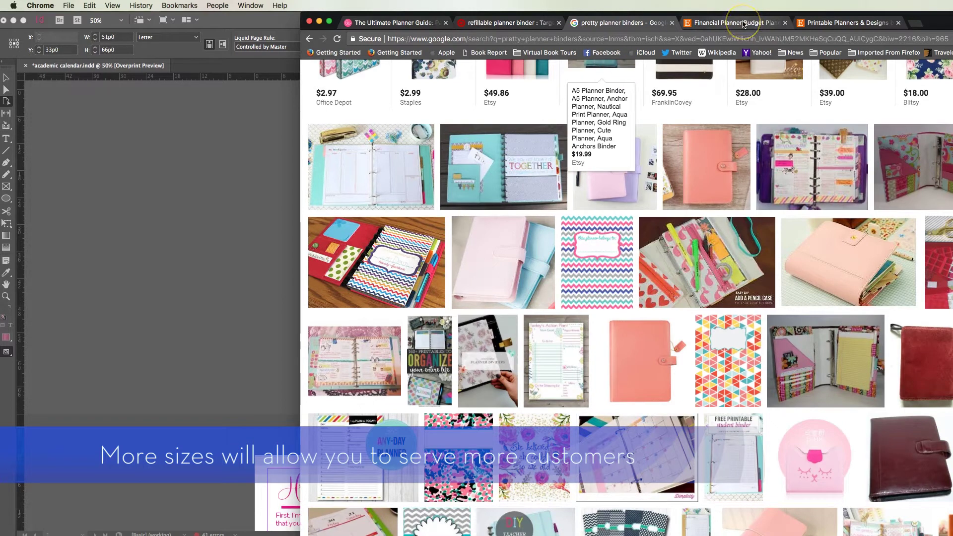
Step: Browse the Etsy printable-planner shop's A5, Personal, A4/Letter and MTN insert categories
left_click(743, 23)
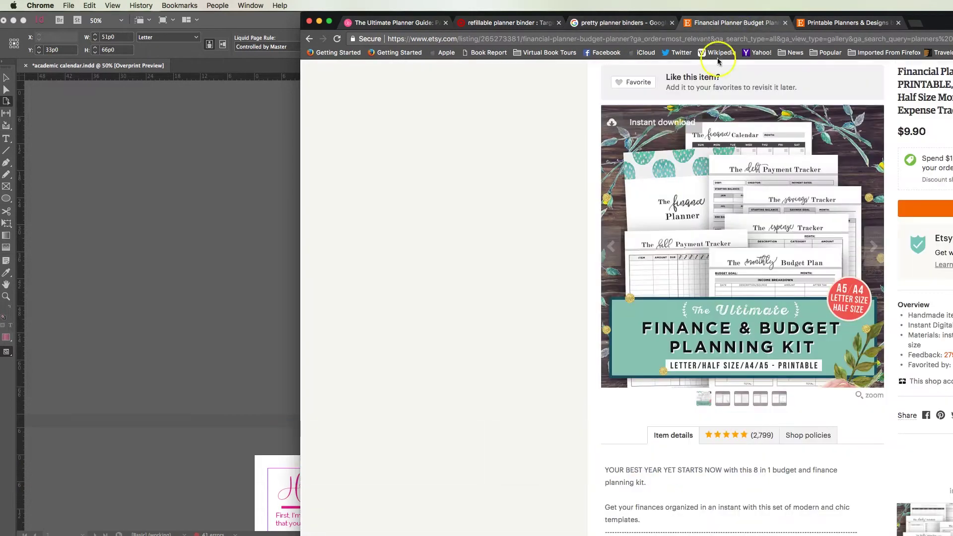
left_click(774, 316)
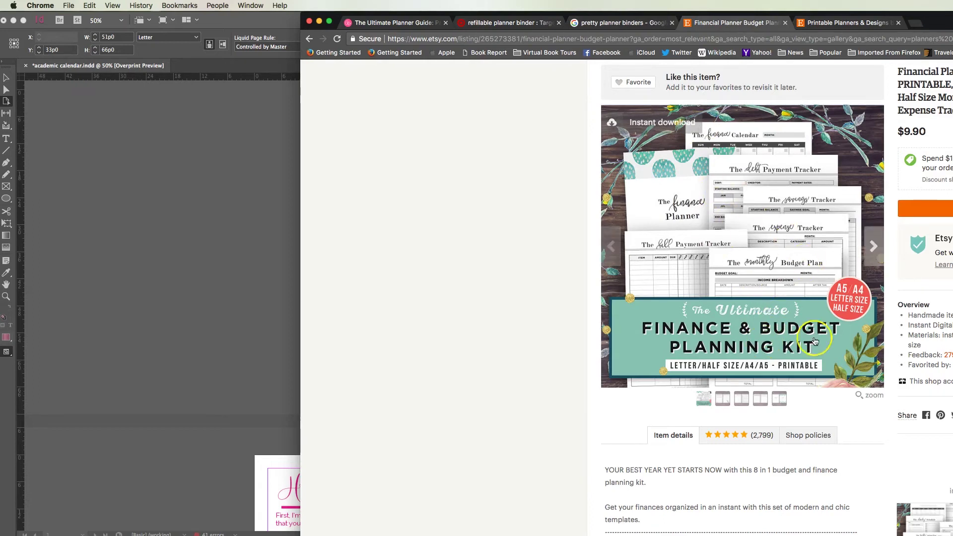
scroll(777, 360, "down", 2)
left_click(778, 360)
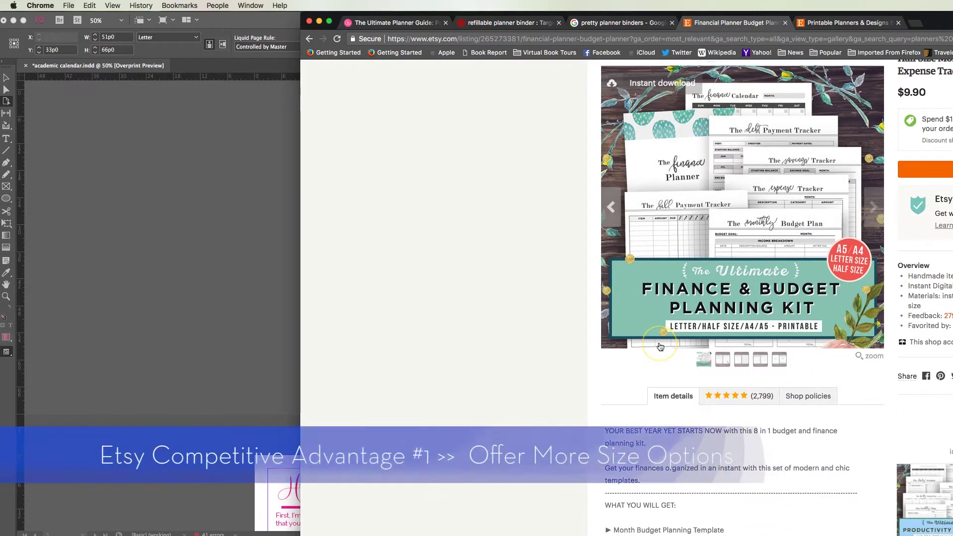
left_click(811, 330)
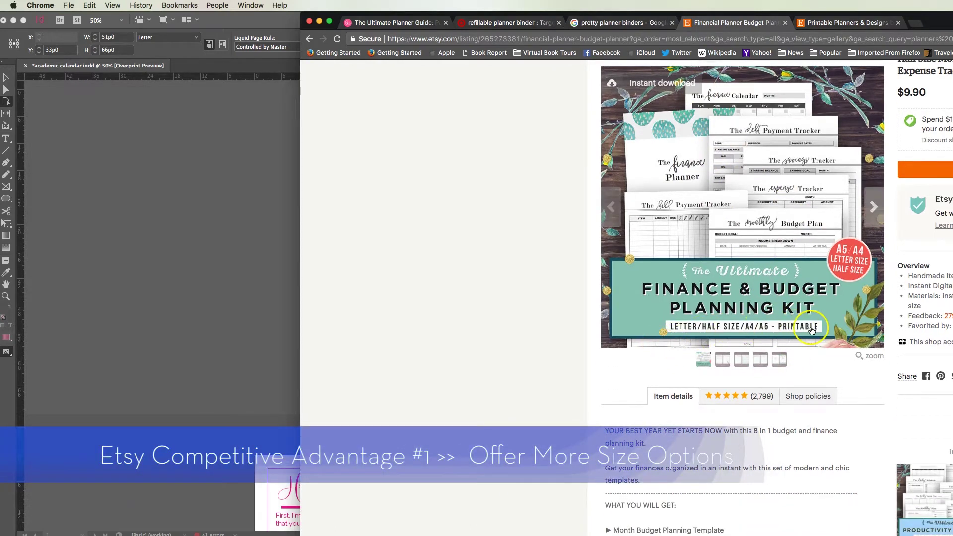
left_click(827, 24)
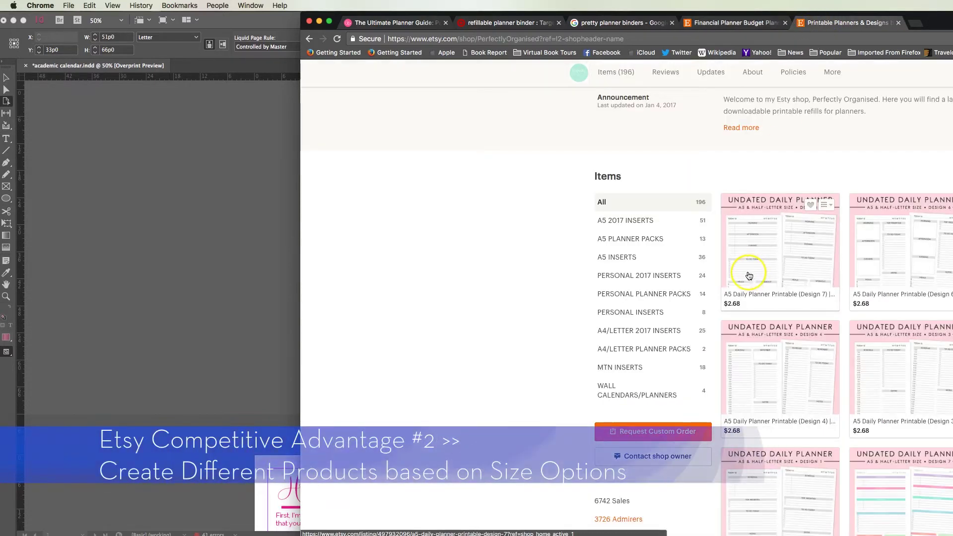
left_click(691, 307)
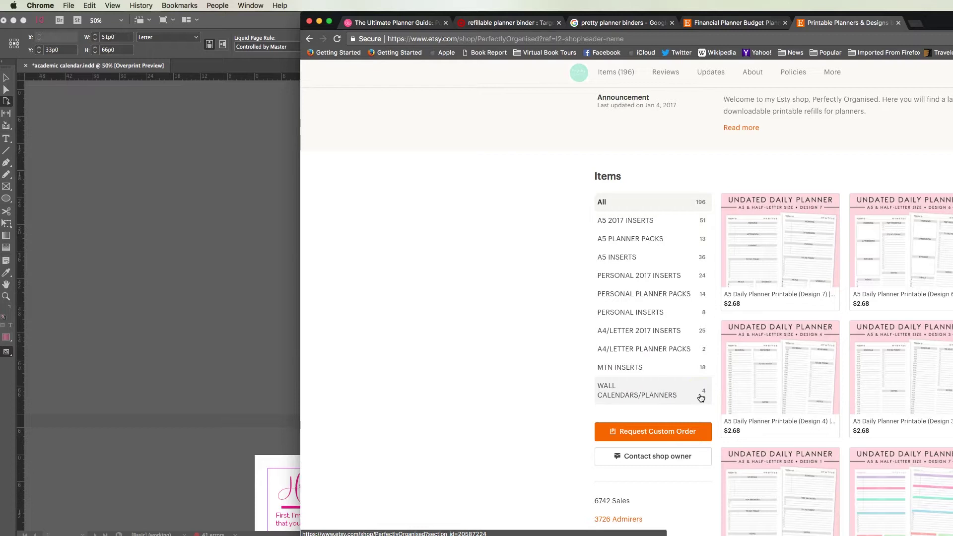
left_click(660, 356)
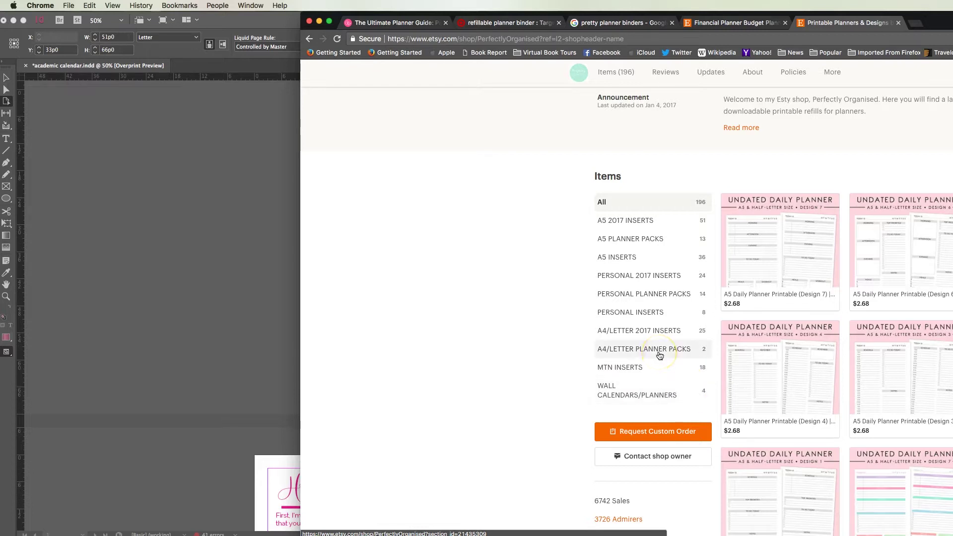
Step: Bring academic calendar.indd forward and scroll to the syllabus information / class assignments spread
left_click(242, 294)
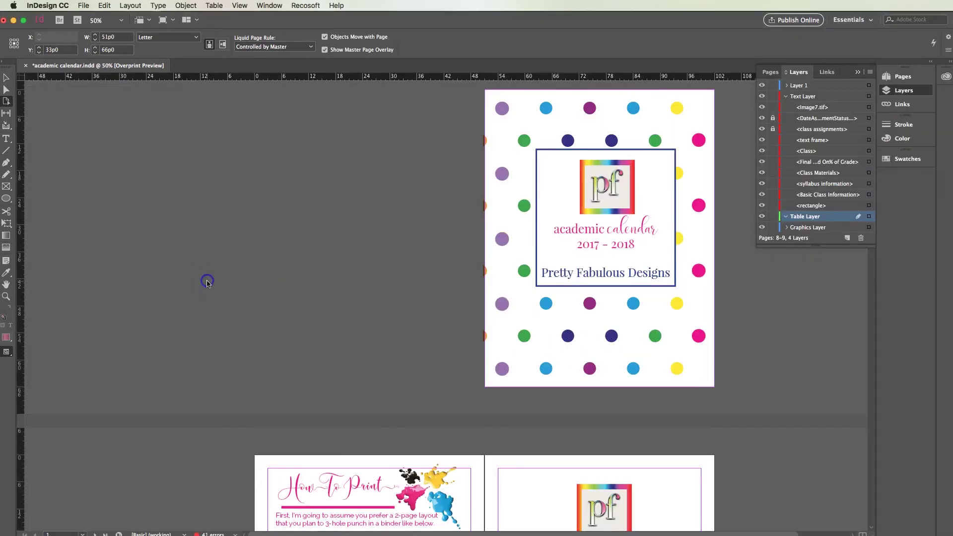
scroll(464, 327, "down", 3)
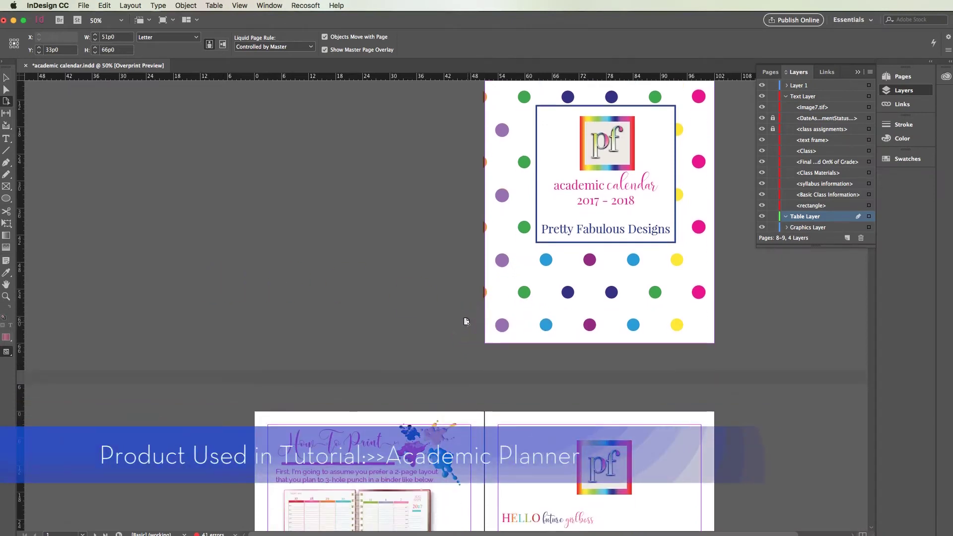
scroll(460, 310, "down", 1)
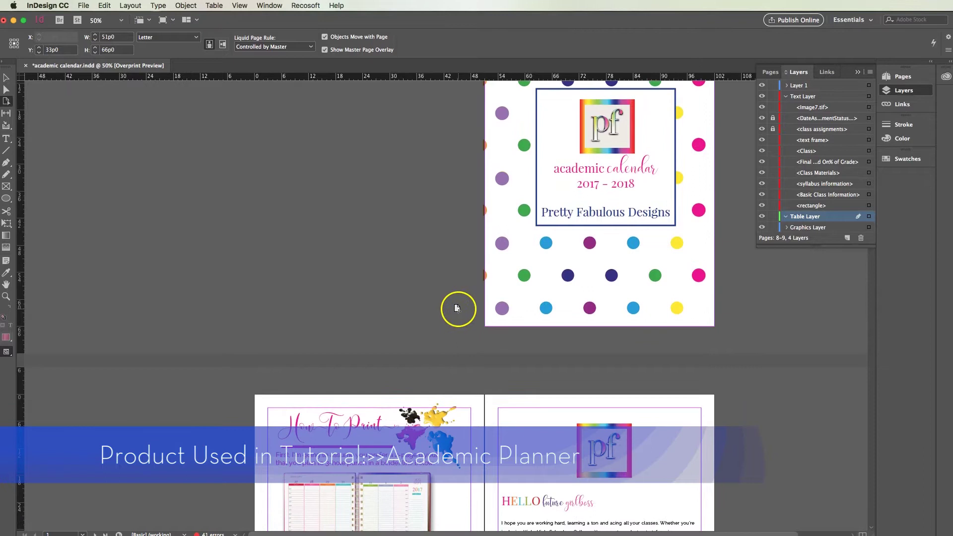
scroll(457, 308, "down", 15)
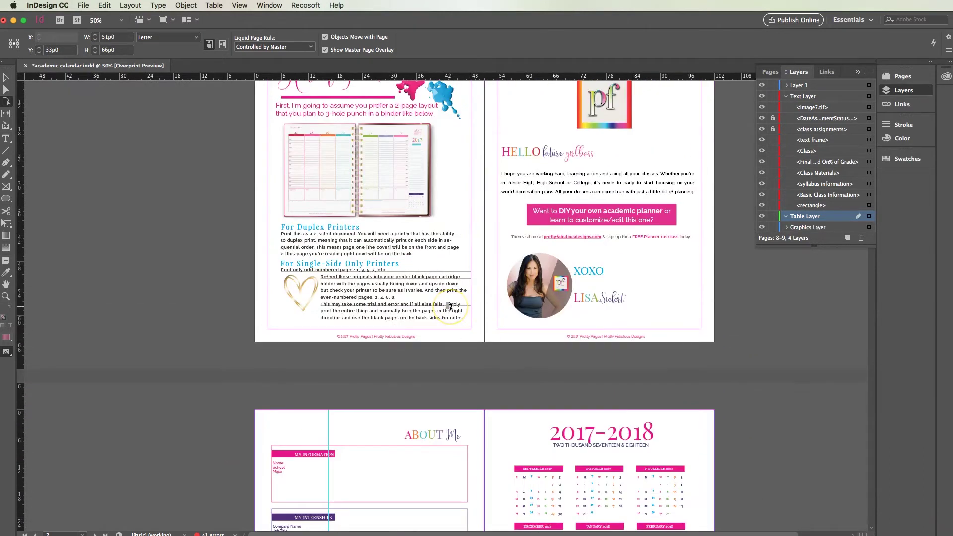
scroll(448, 305, "down", 20)
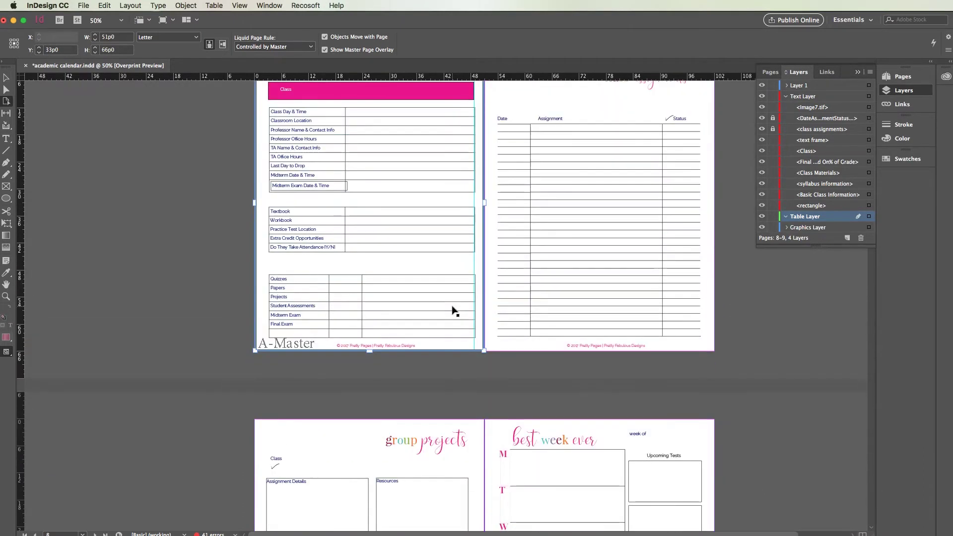
scroll(454, 311, "up", 8)
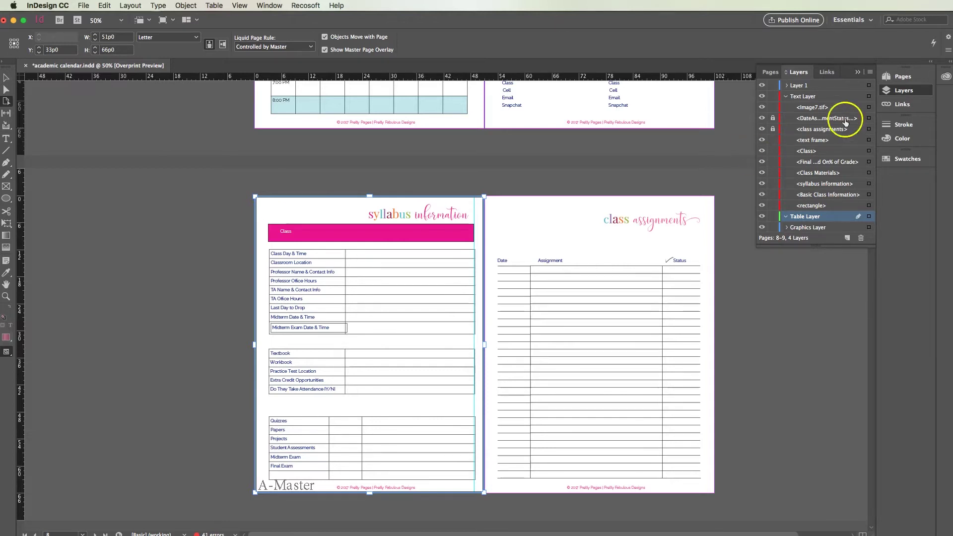
left_click(773, 118)
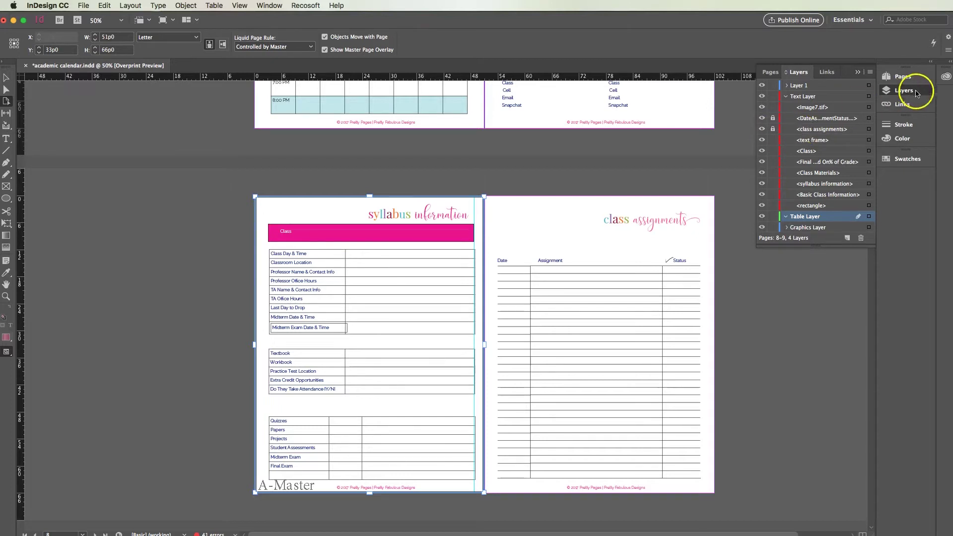
Step: Show the Layers panel from the list of available panels
left_click(270, 5)
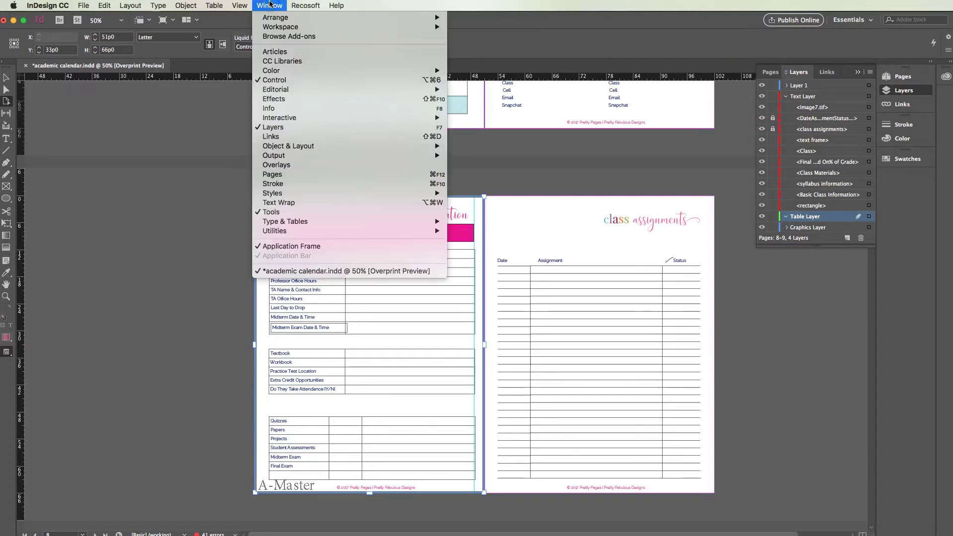
left_click(275, 127)
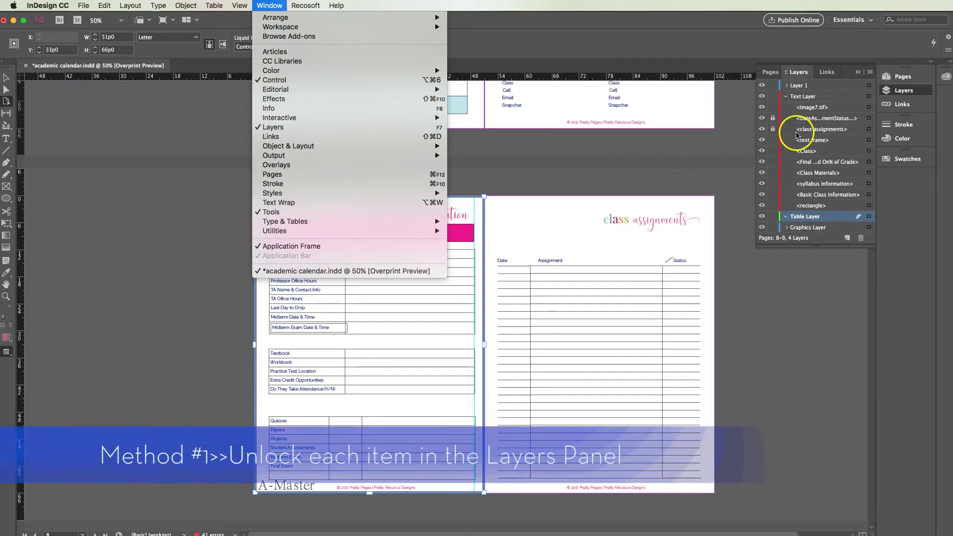
left_click(784, 132)
Step: Toggle the class assignments, date and text frame locks, then run Object > Unlock All on Spread
left_click(772, 128)
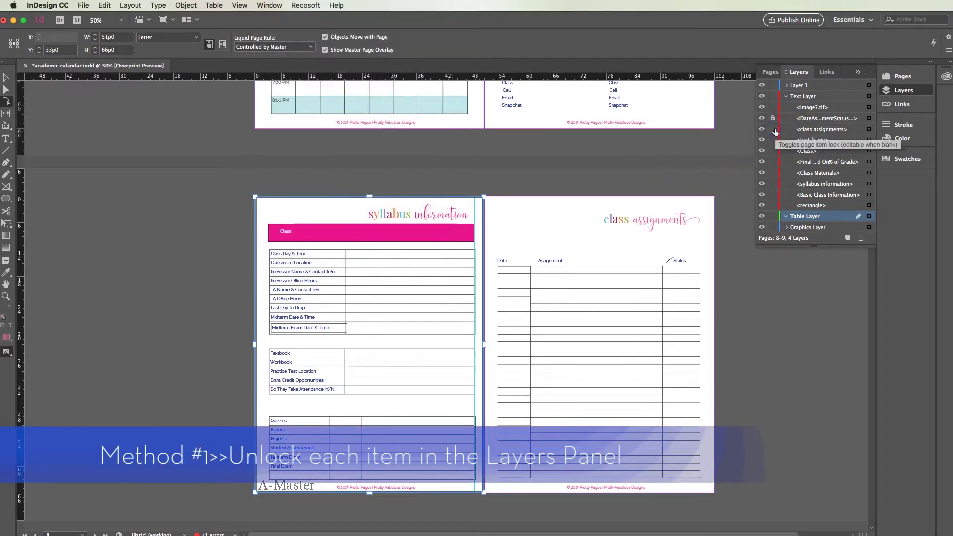
left_click(772, 118)
left_click(773, 141)
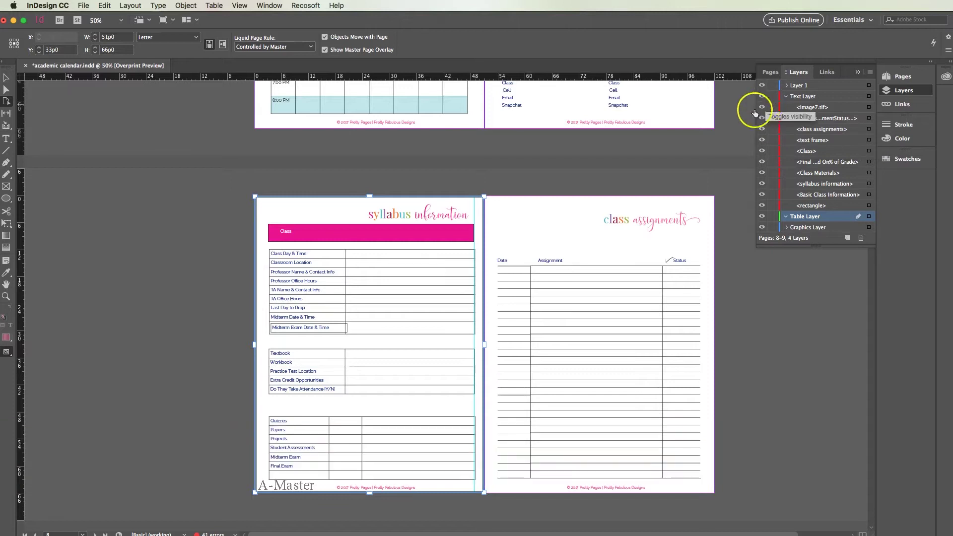
left_click(773, 129)
left_click(772, 139)
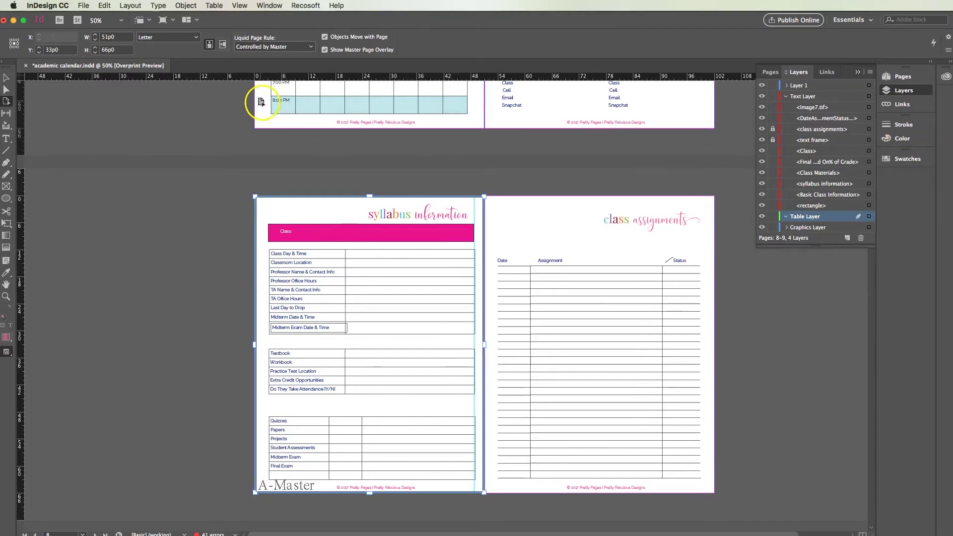
left_click(186, 5)
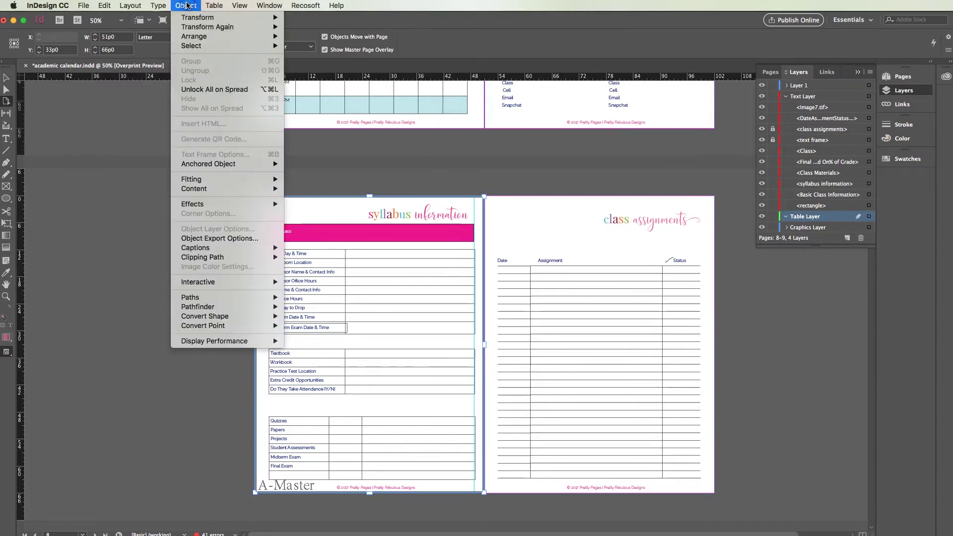
left_click(211, 90)
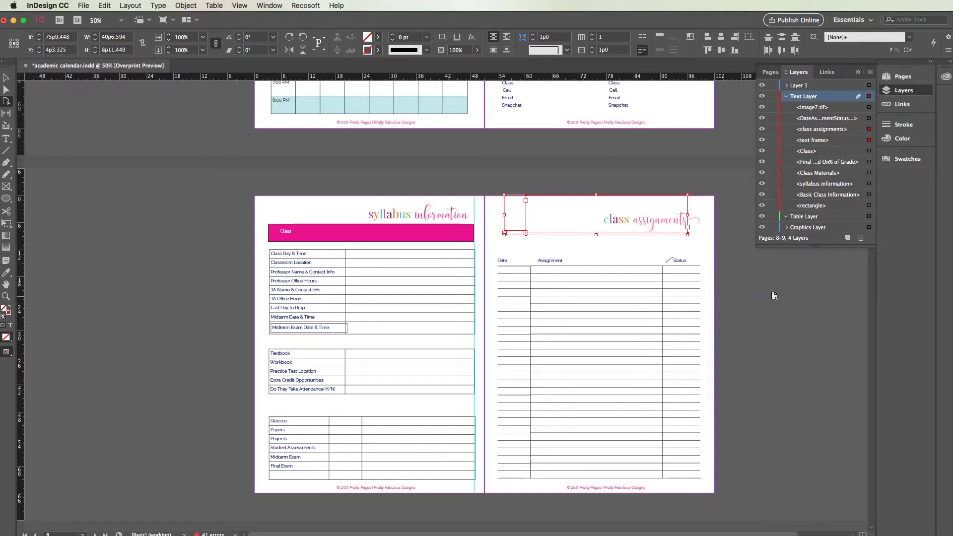
Step: Select the class assignments page with the Page tool and open Layout > Liquid Layout
left_click(788, 312)
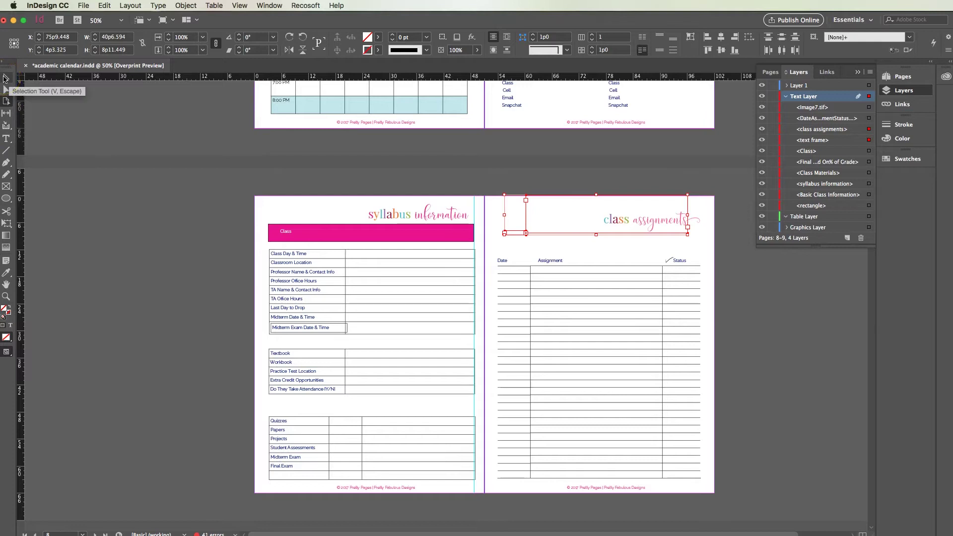
left_click(6, 102)
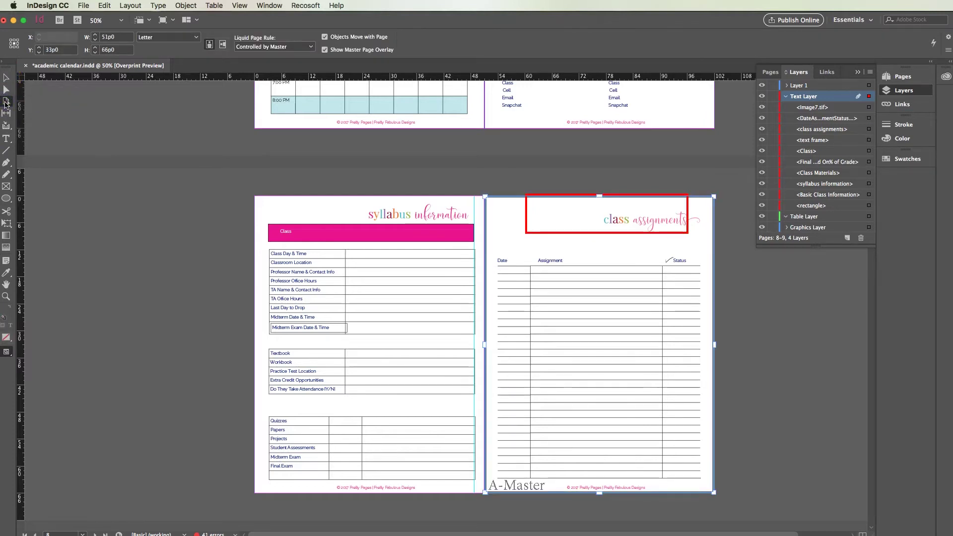
left_click(130, 6)
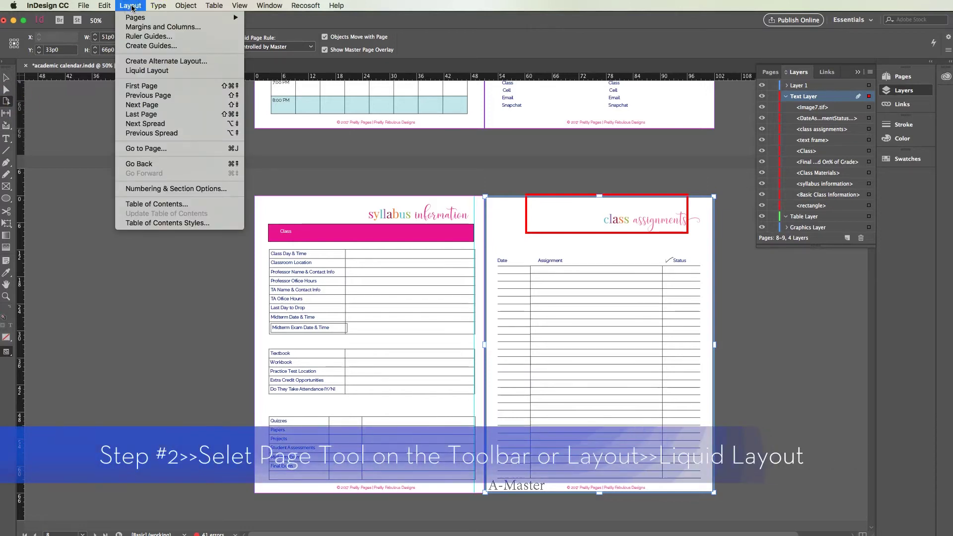
left_click(151, 72)
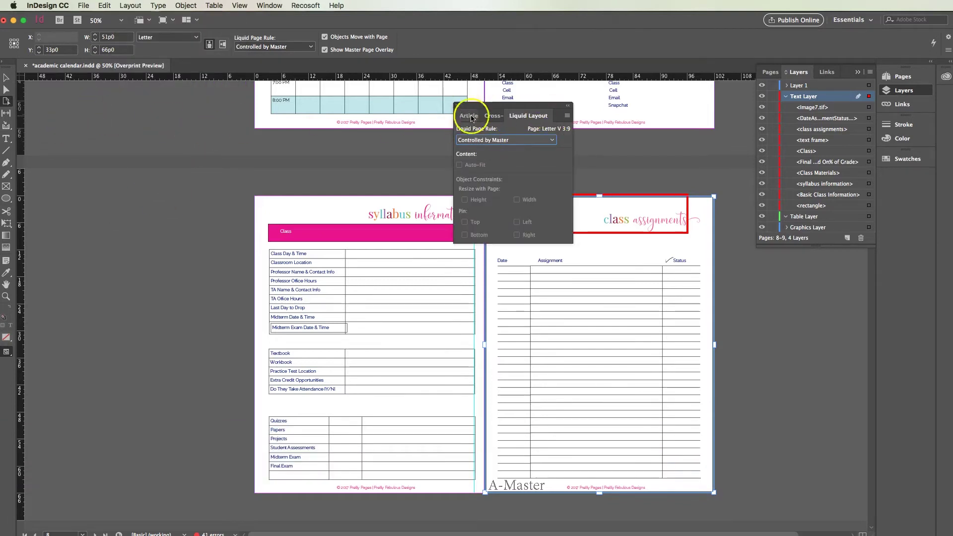
Step: Close the Liquid Layout panel and set the syllabus information page's liquid page rule to Scale
left_click_drag(489, 108, 138, 115)
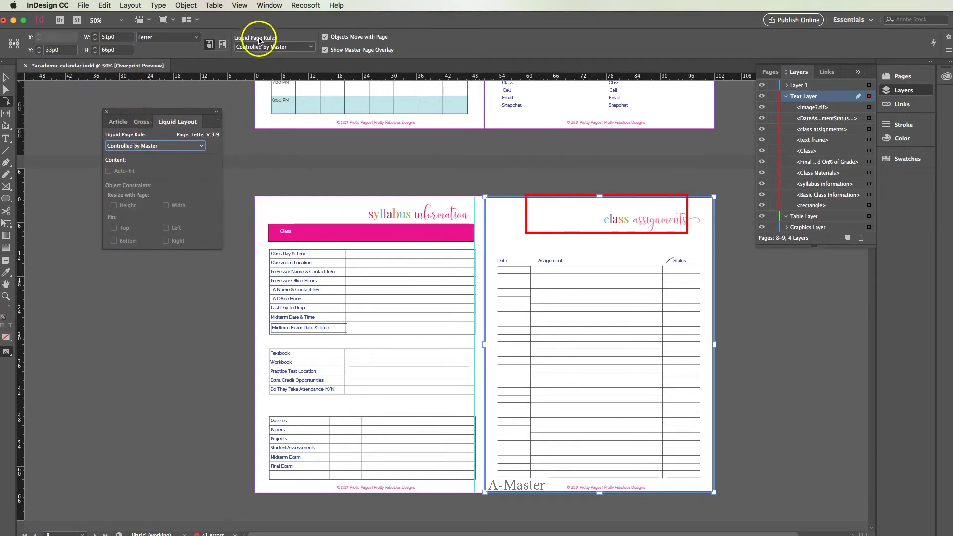
left_click(108, 114)
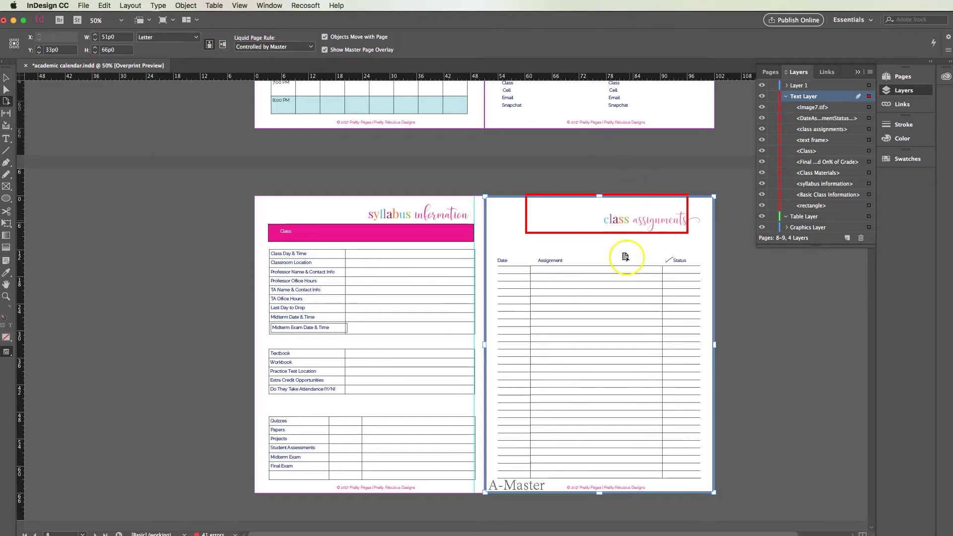
left_click(345, 214)
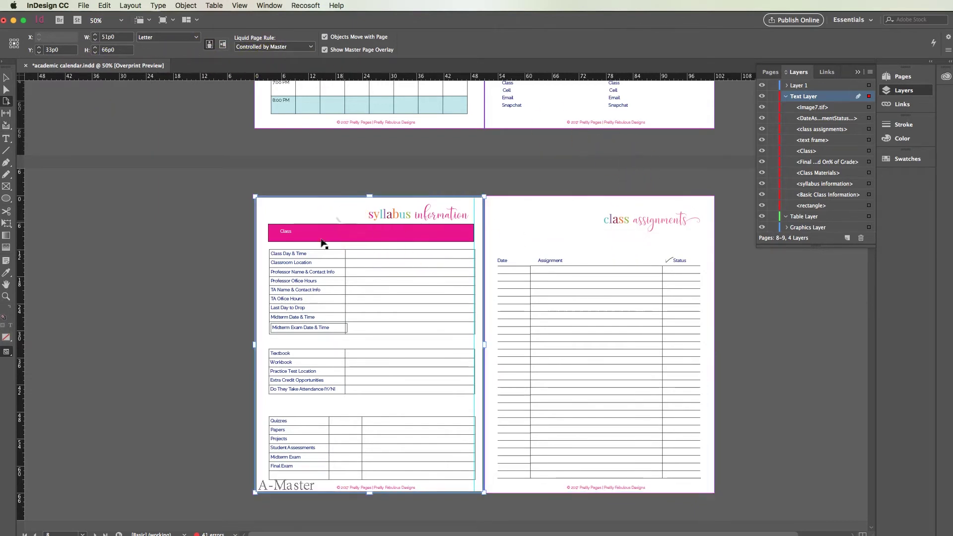
left_click(297, 48)
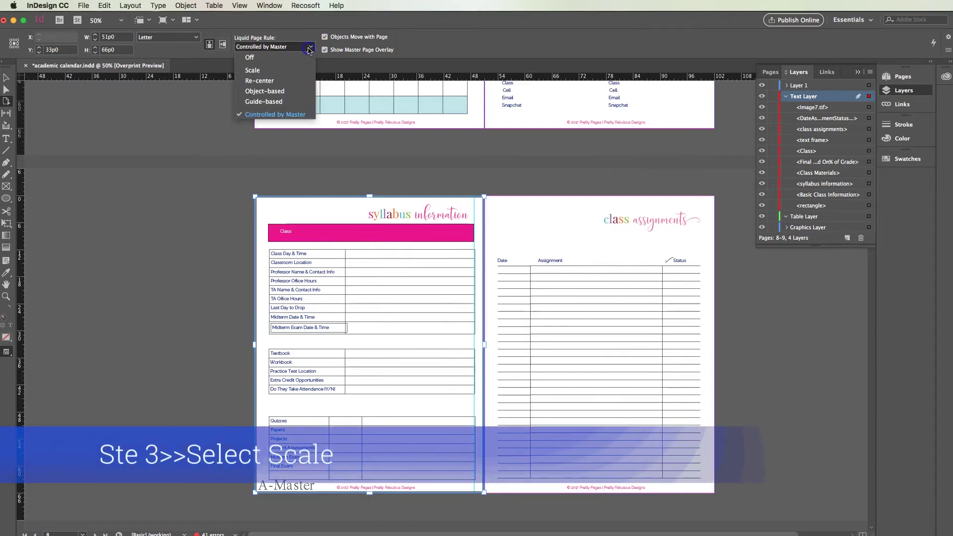
left_click(293, 72)
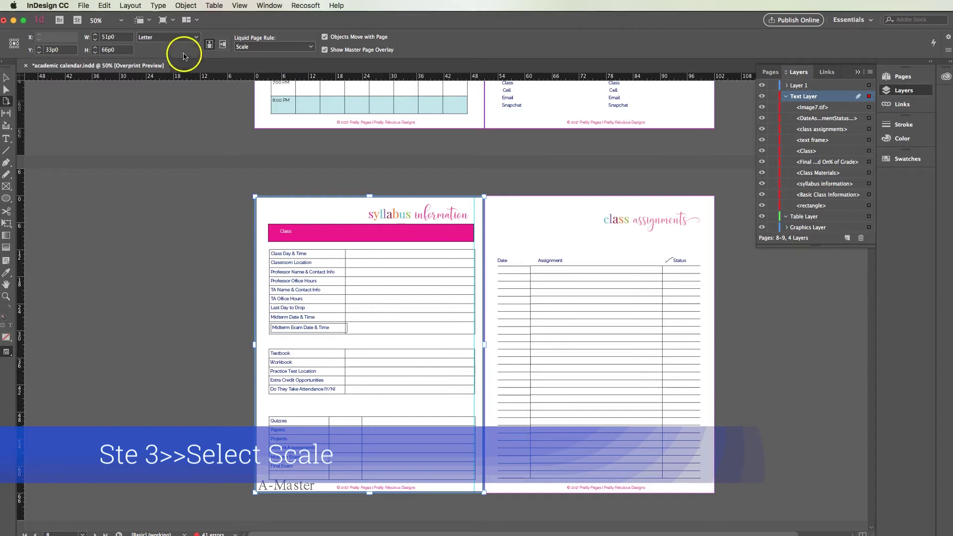
left_click(196, 37)
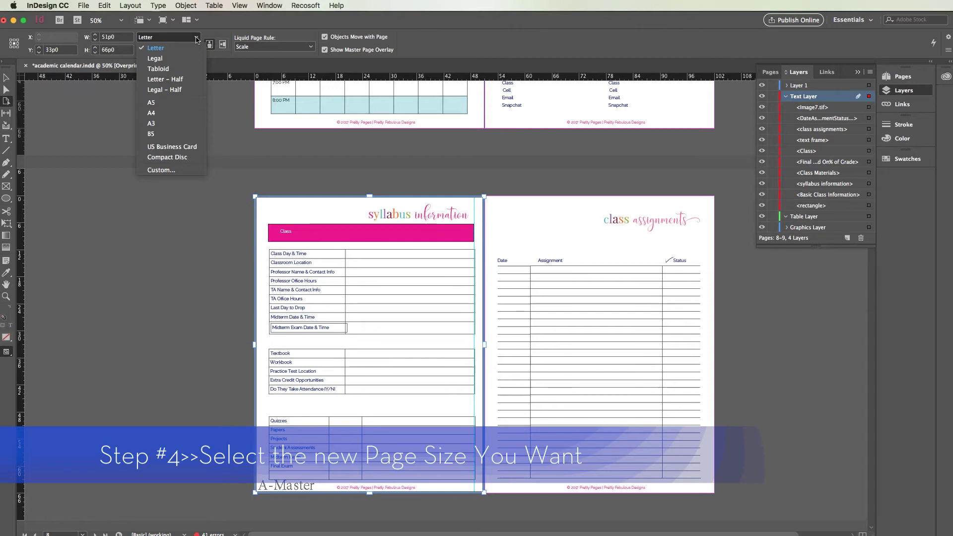
Step: Resize the syllabus information page to A5, then select spreads 4-5 through 8-9 in Pages
left_click(189, 103)
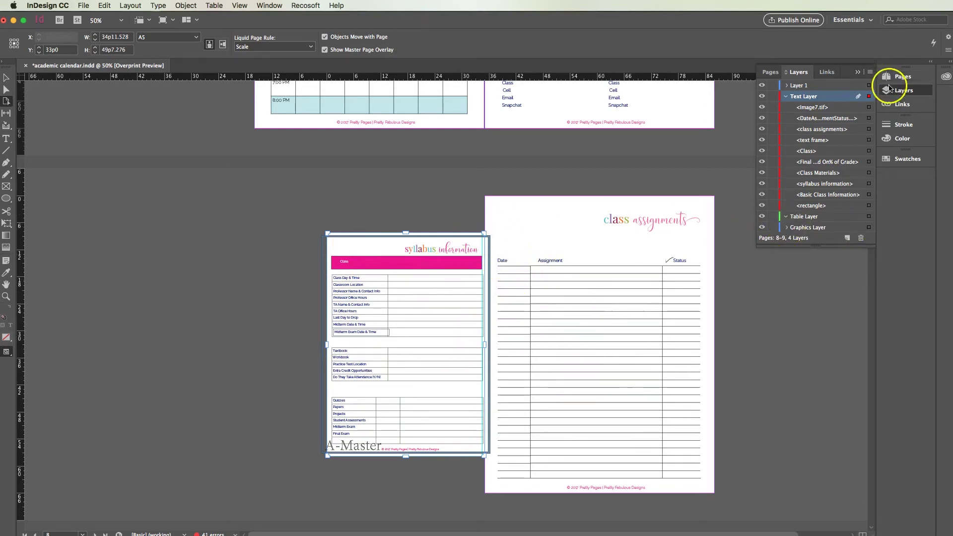
left_click(899, 78)
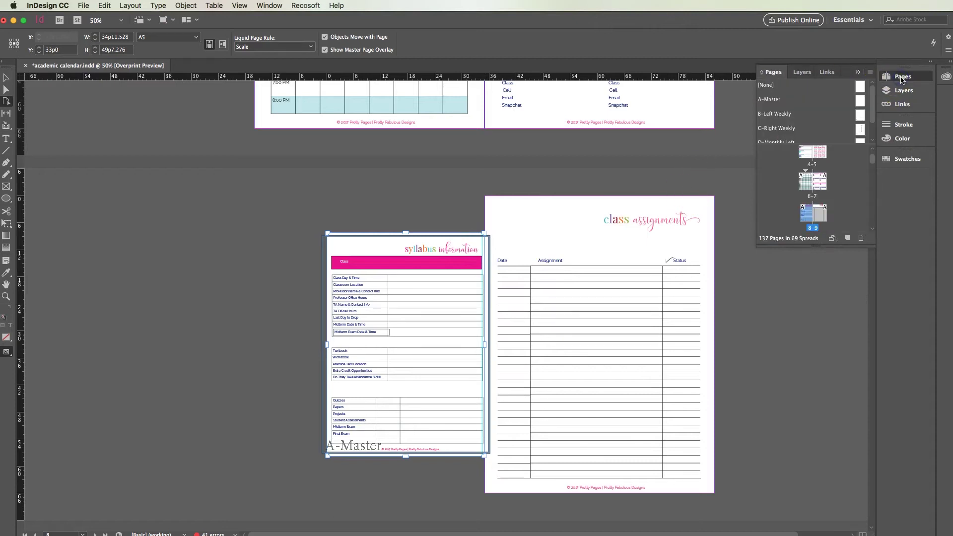
left_click(826, 187, "shift")
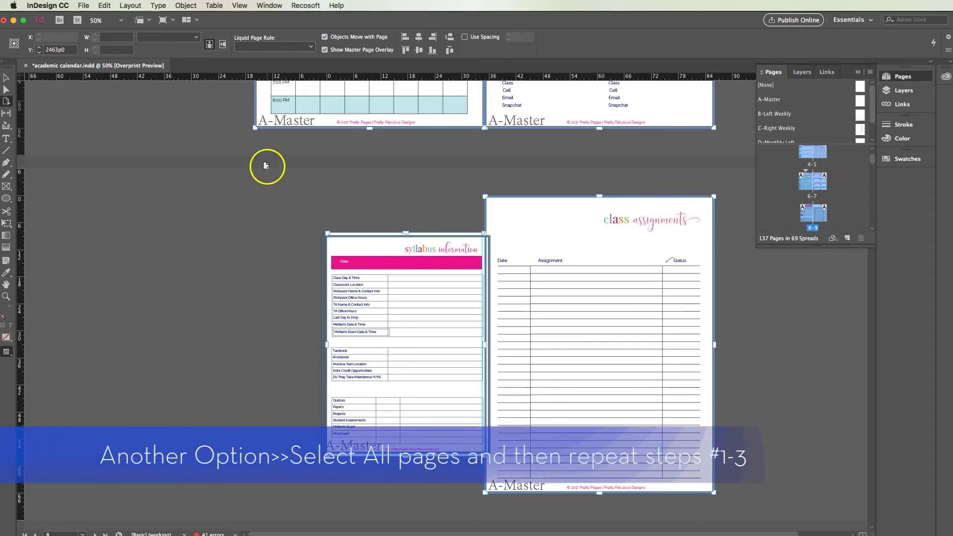
Step: Apply the Scale liquid page rule and A5 page size to the selected spreads 4–9
left_click(304, 47)
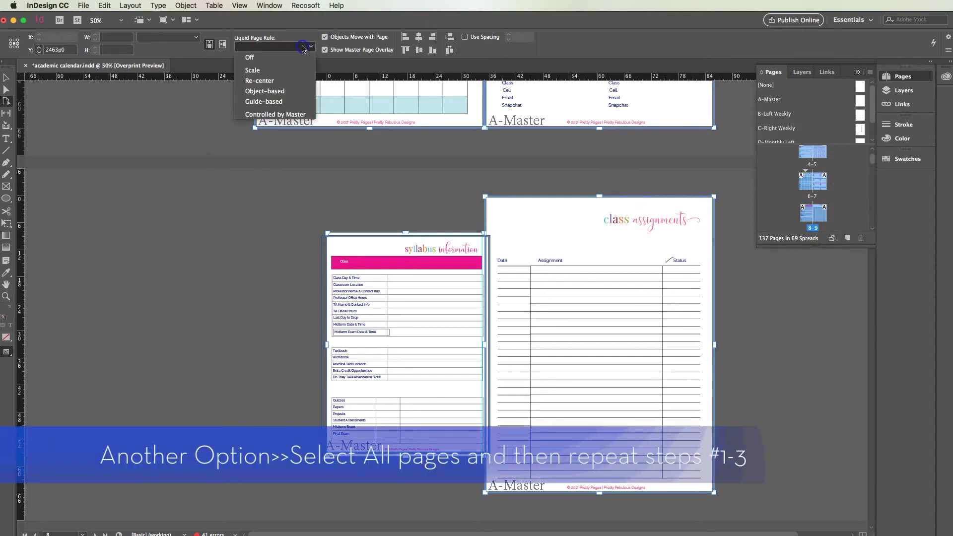
left_click(289, 71)
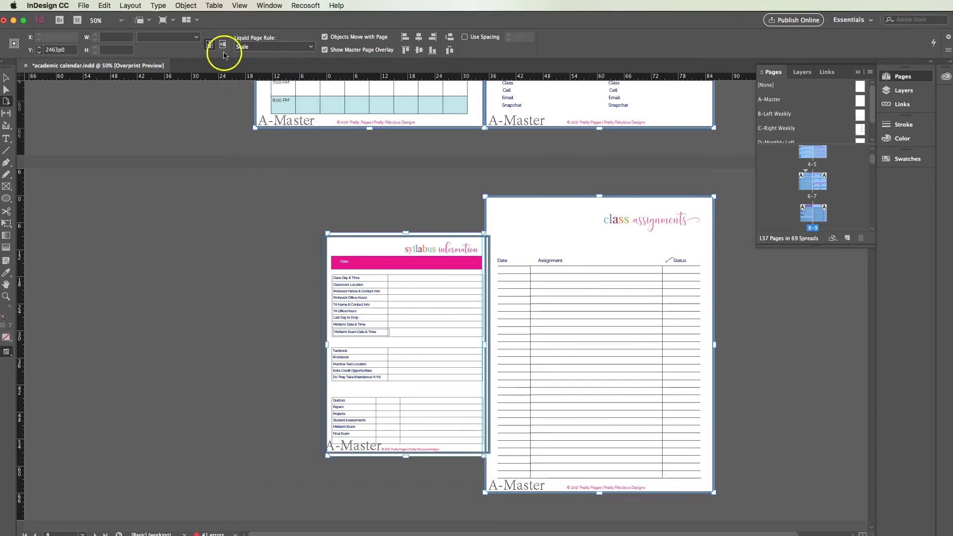
left_click(187, 38)
left_click(177, 103)
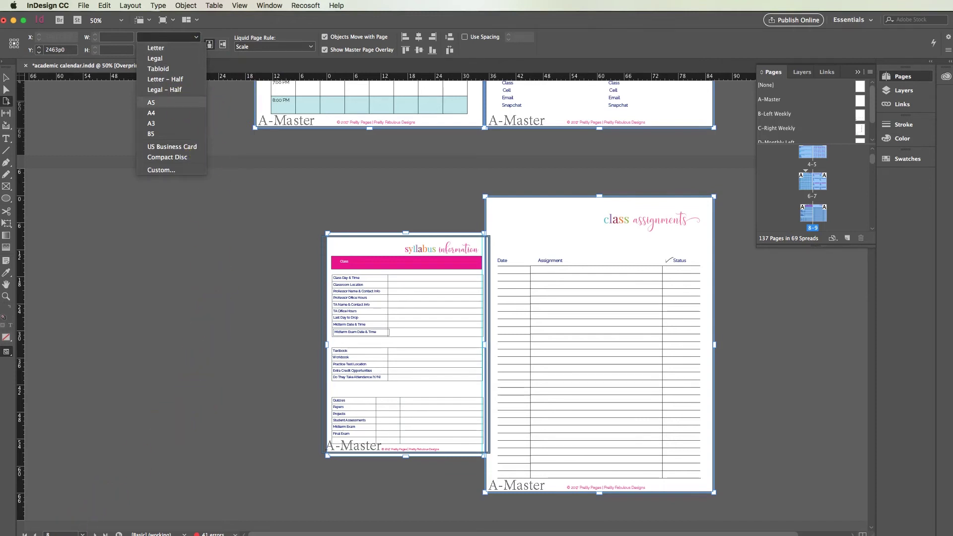
key("Return")
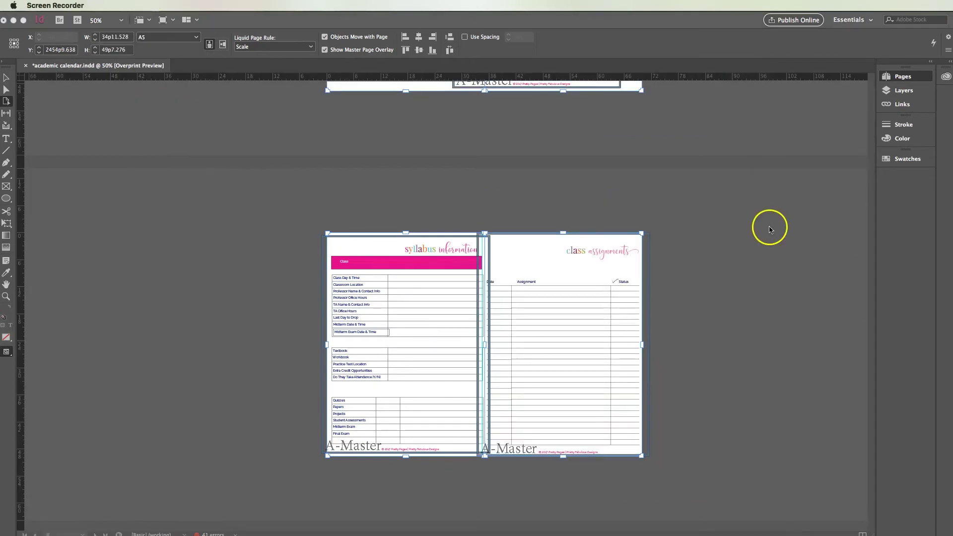
Step: Scroll through the weekly spreads down to the grade tracker / Important Dates spread in InDesign
scroll(766, 229, "down", 5)
scroll(766, 229, "down", 10)
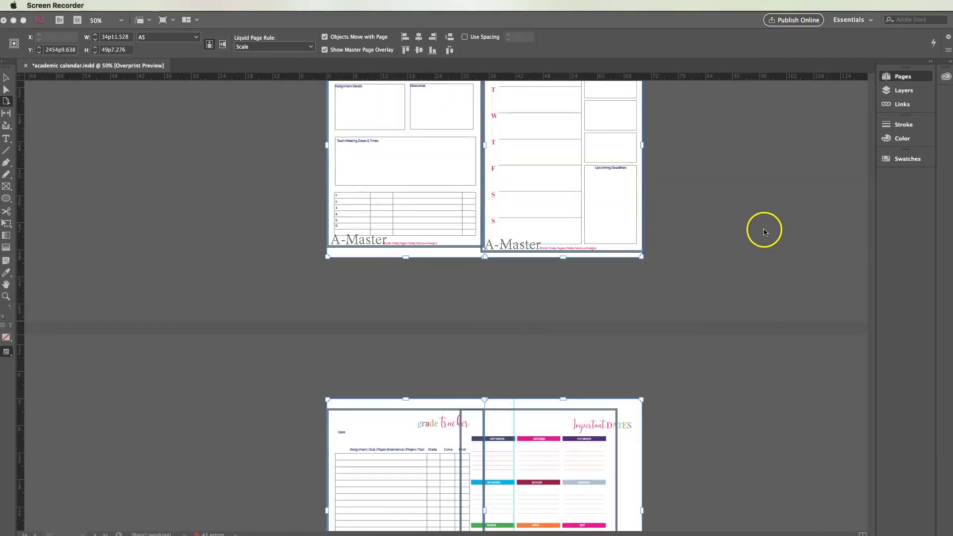
scroll(642, 328, "down", 6)
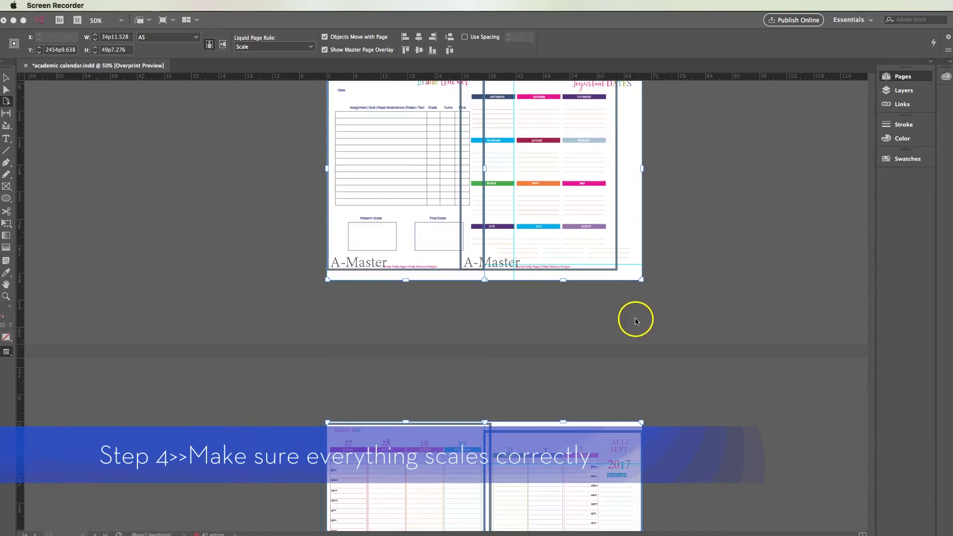
scroll(634, 319, "up", 3)
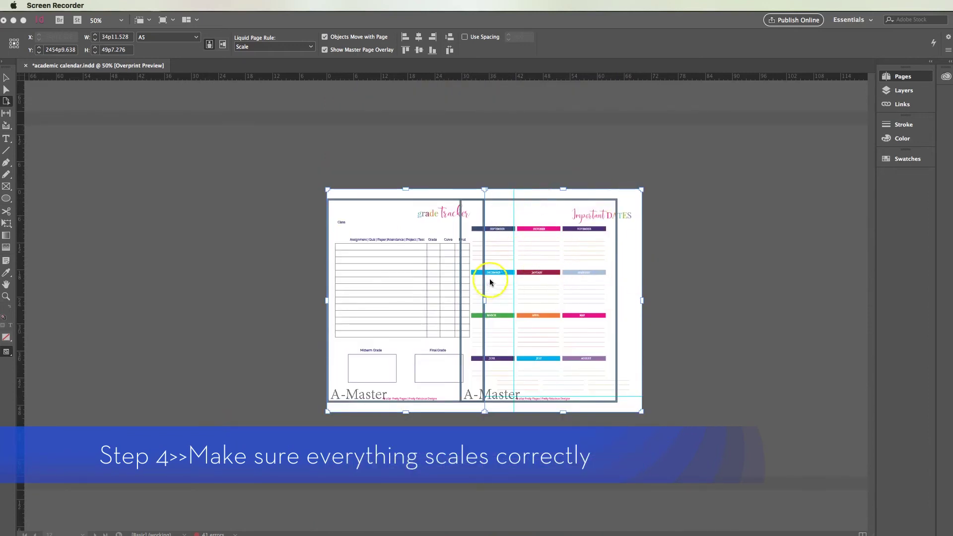
scroll(506, 270, "down", 10)
scroll(508, 270, "down", 1)
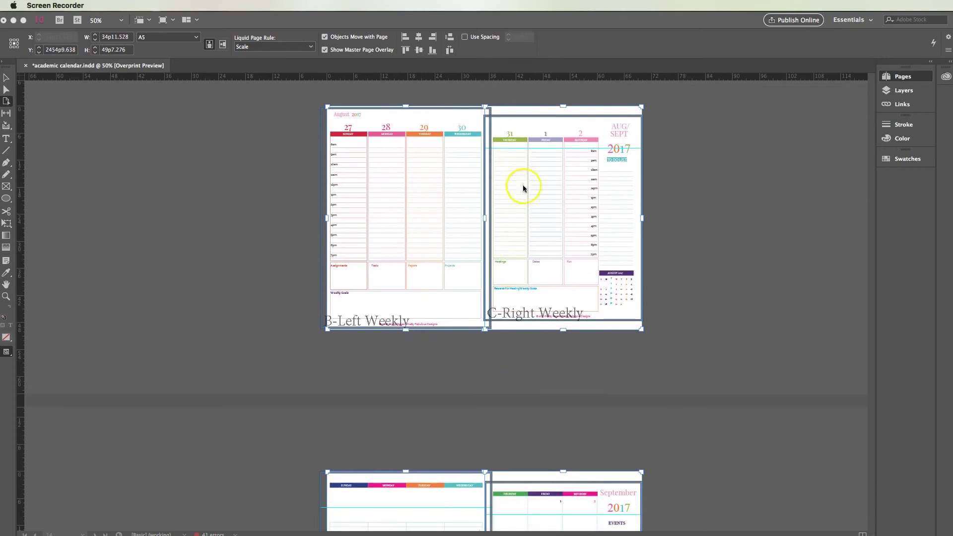
scroll(542, 221, "down", 15)
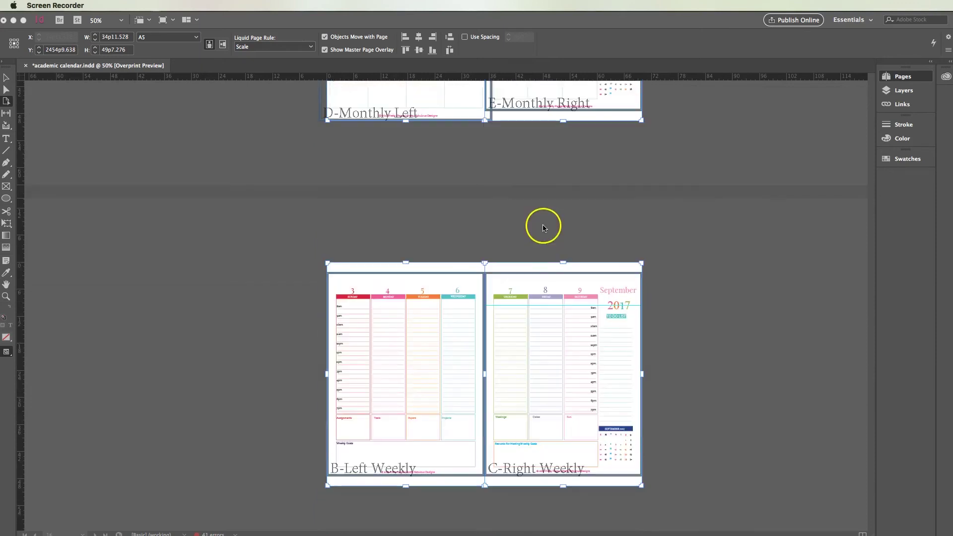
scroll(545, 241, "down", 3)
scroll(600, 250, "down", 20)
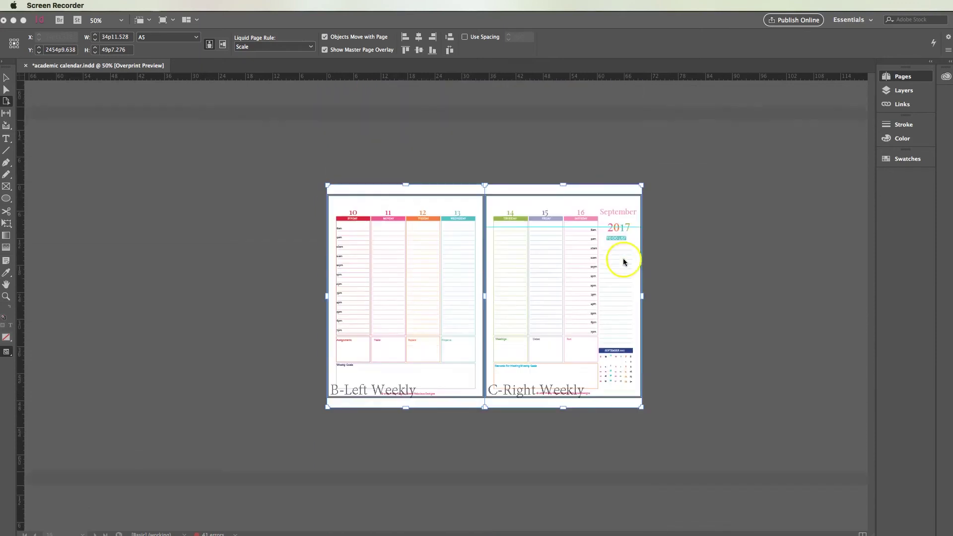
scroll(620, 265, "down", 20)
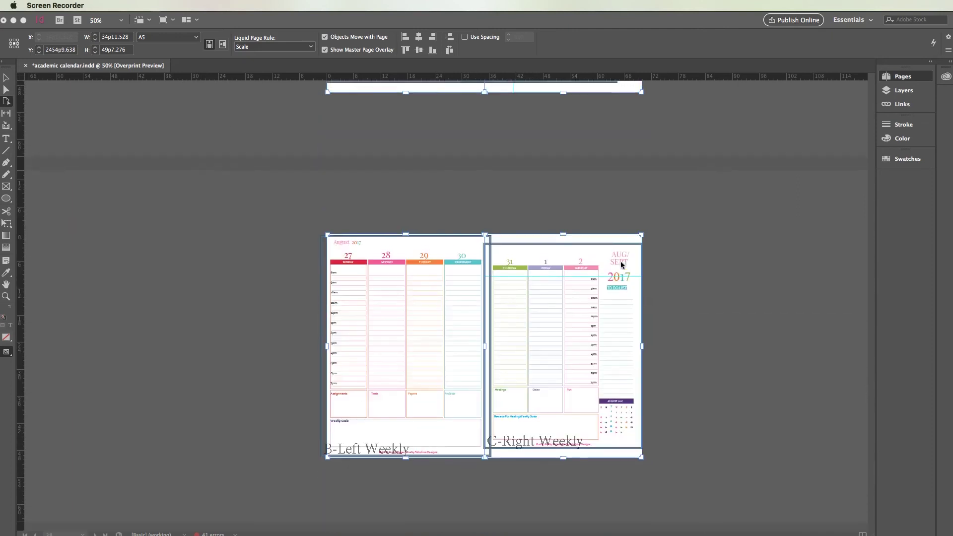
scroll(624, 262, "down", 20)
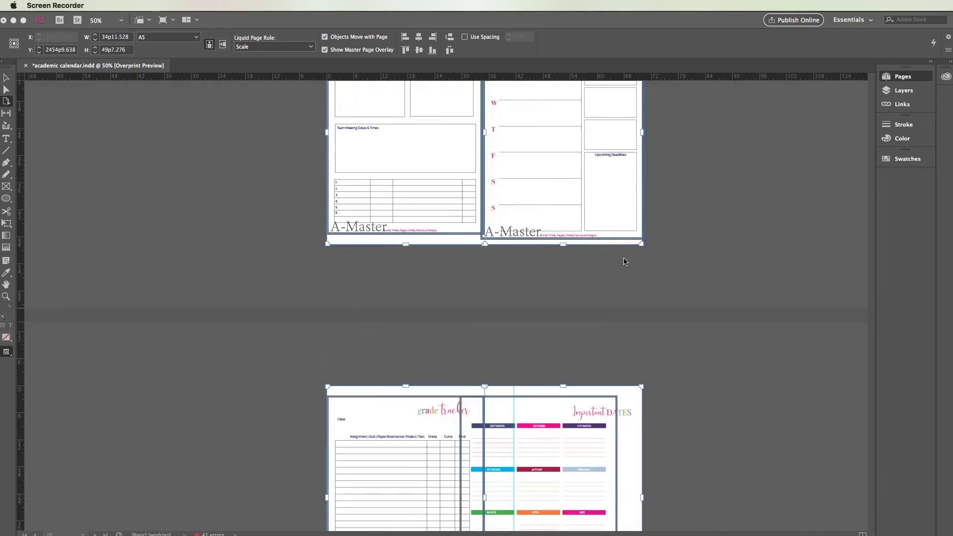
left_click(705, 326)
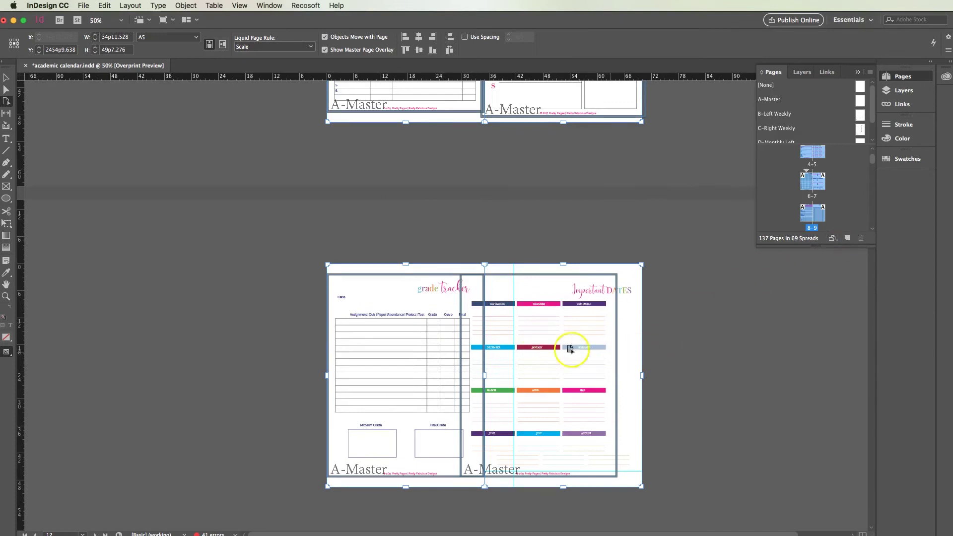
Step: Marquee-select the Important Dates month headers and lines and drag them right onto the A5 page
left_click(7, 78)
left_click(547, 354)
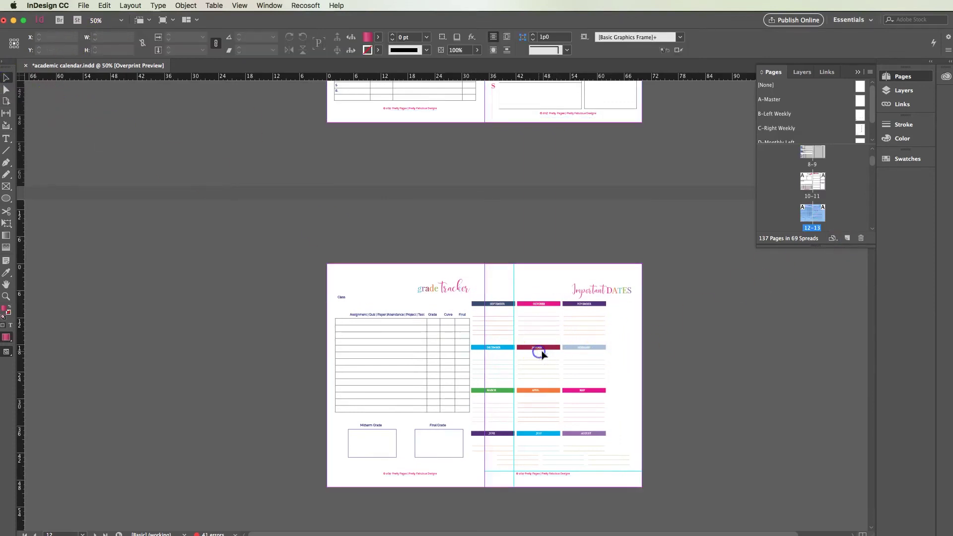
left_click_drag(653, 471, 476, 272)
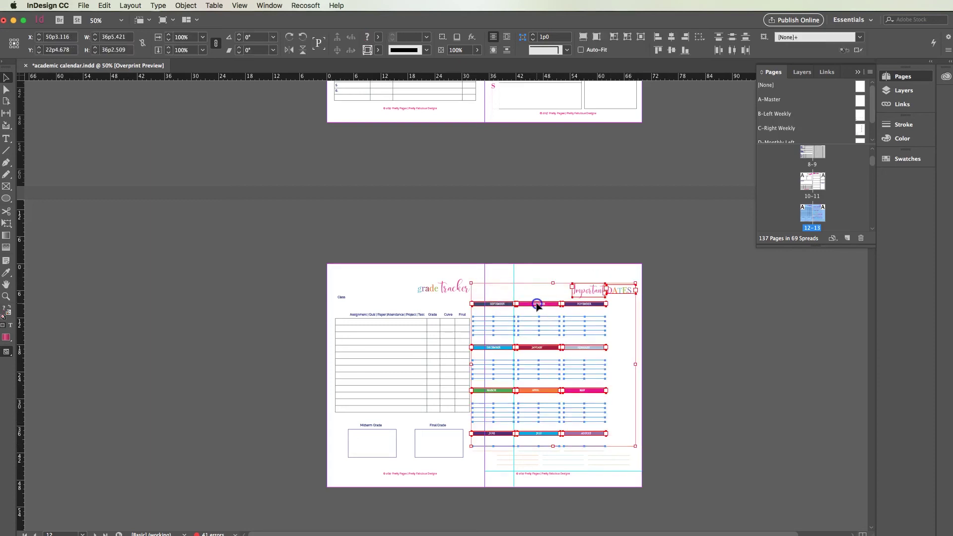
left_click_drag(537, 305, 563, 306)
left_click(686, 329)
Step: Move the Important Dates title into place and nudge the two bottom lines right
left_click_drag(649, 293, 585, 288)
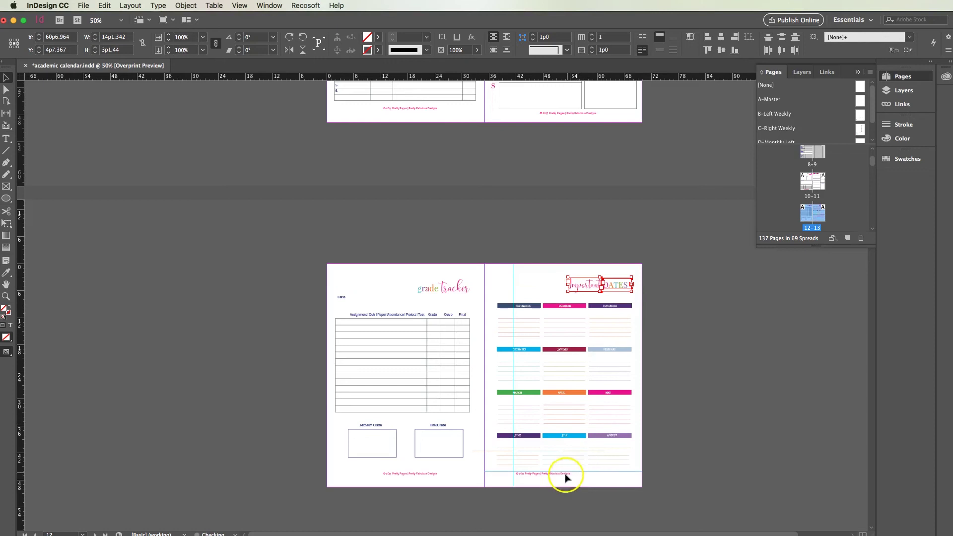
left_click(489, 451)
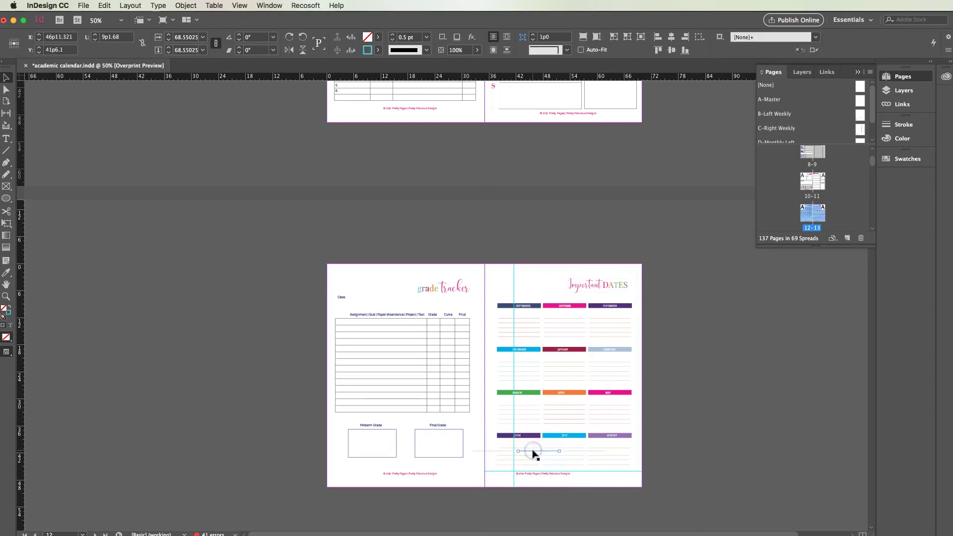
left_click(490, 452, "shift")
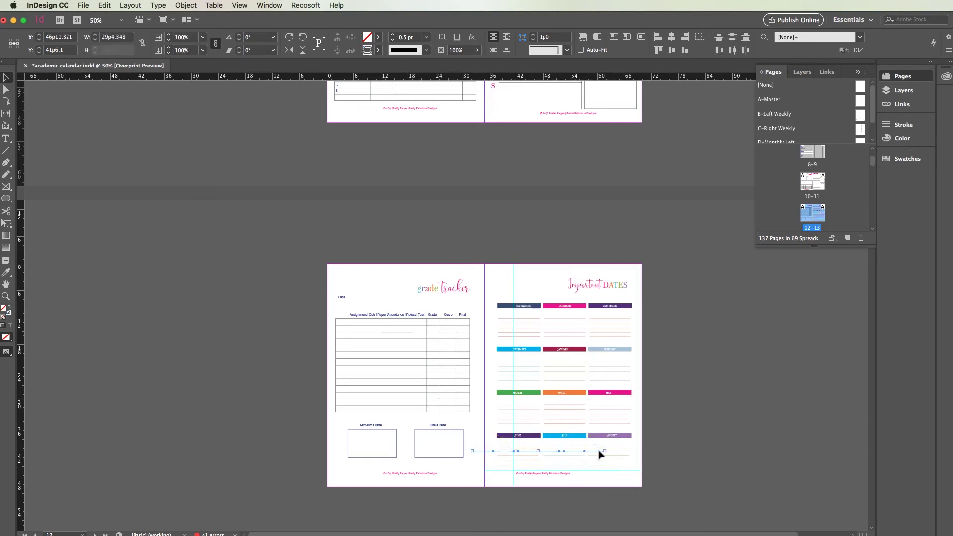
key("Right")
key("Right")
key("Right")
key("Right")
key("Right")
key("Right")
left_click(694, 432)
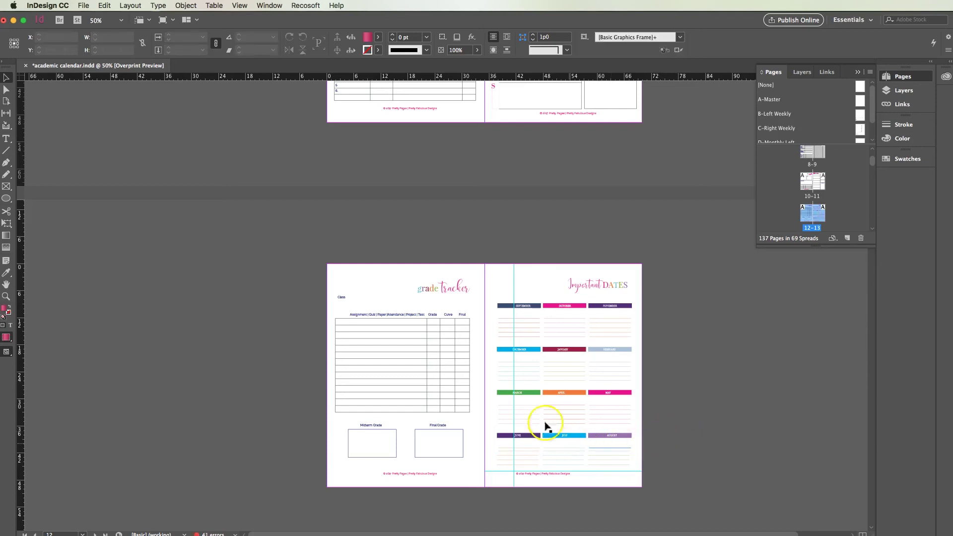
Step: On pages 6–7, select the study buddies frames and shift them right into the page
scroll(706, 393, "up", 5)
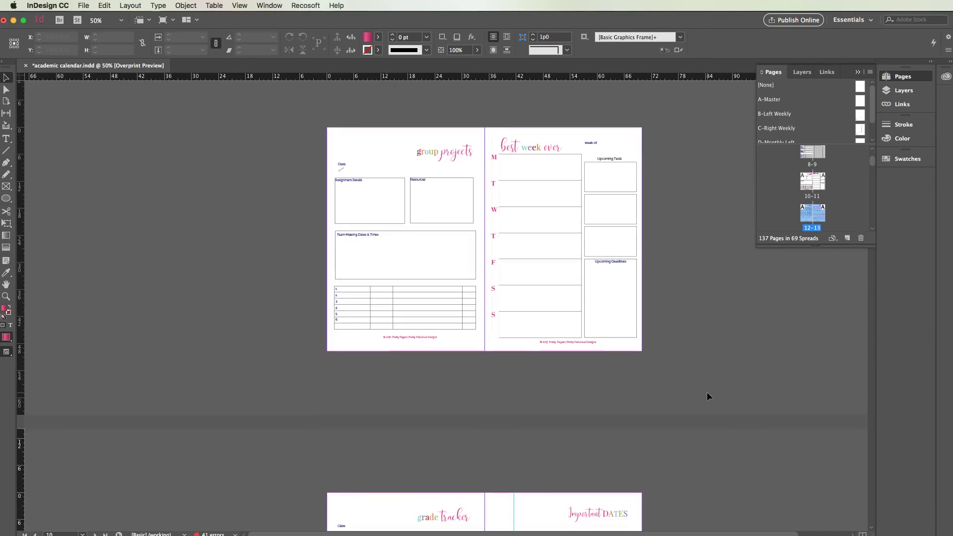
scroll(555, 264, "up", 10)
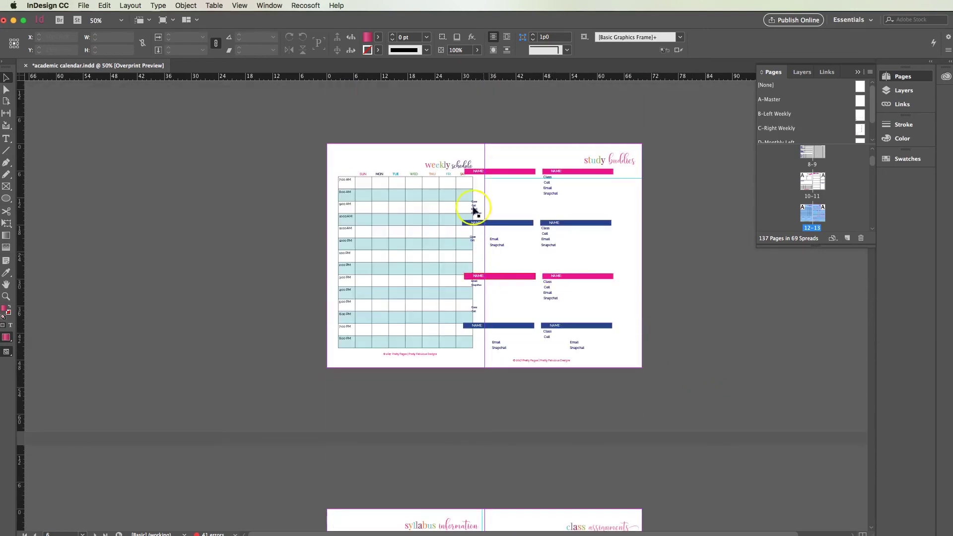
left_click_drag(685, 394, 529, 172)
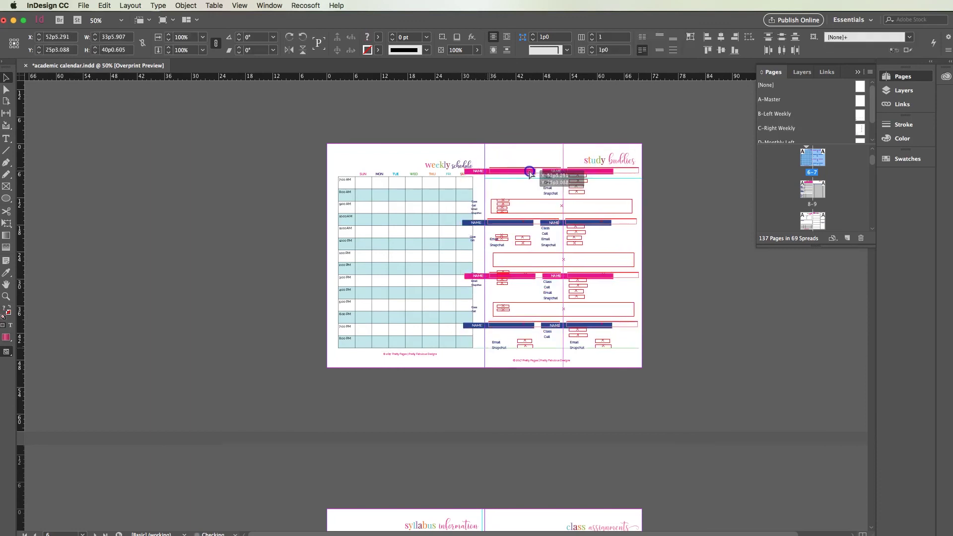
Step: Raise the small Class/Cell/Email/Snapchat block to sit under the first name bar
left_click(525, 187)
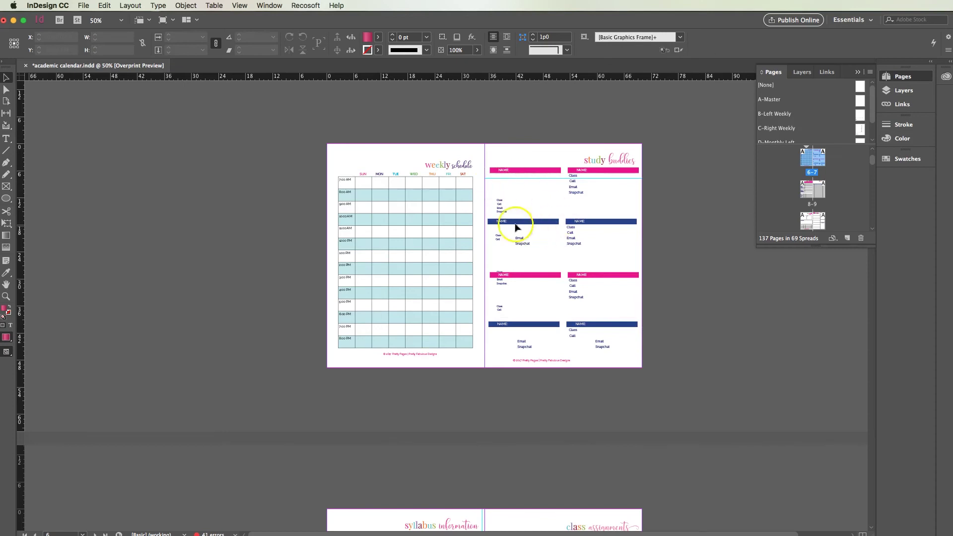
left_click_drag(504, 207, 503, 187)
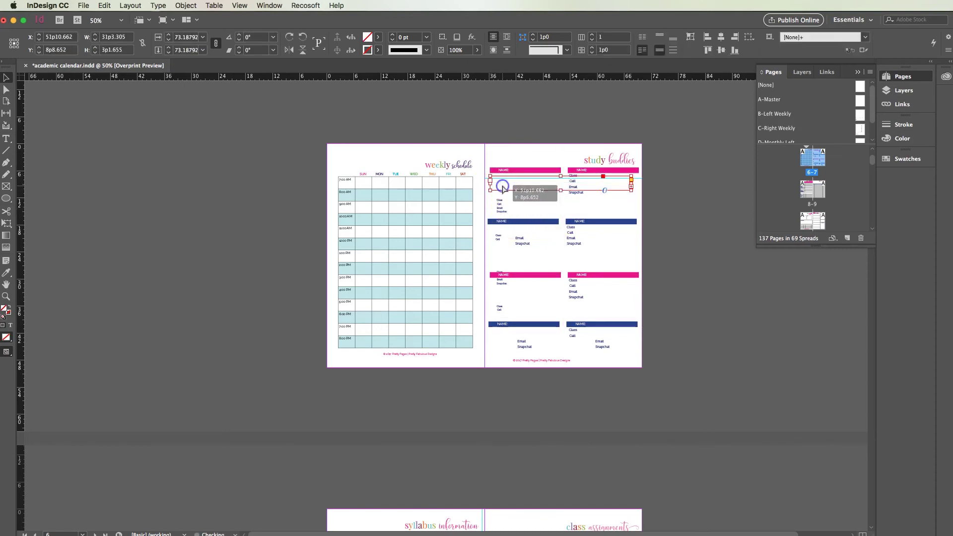
left_click(730, 341)
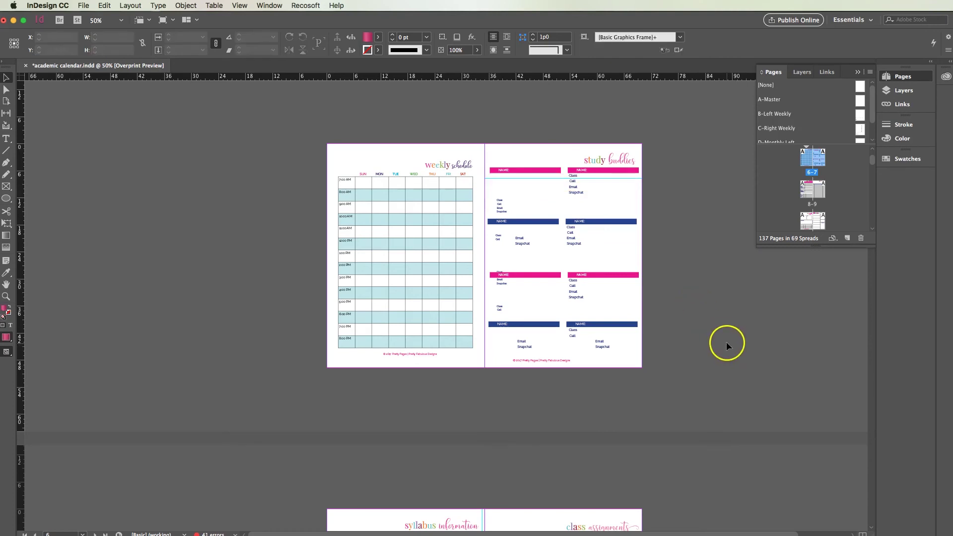
Step: Scroll through the earlier spreads to the October 1–7 weekly spread on pages 28–29
scroll(725, 335, "up", 15)
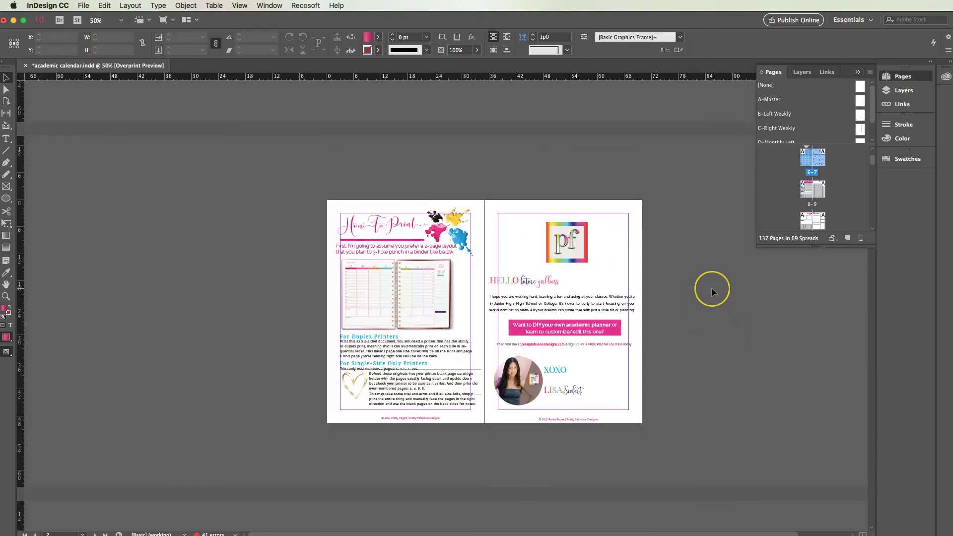
scroll(710, 287, "up", 10)
scroll(704, 275, "down", 15)
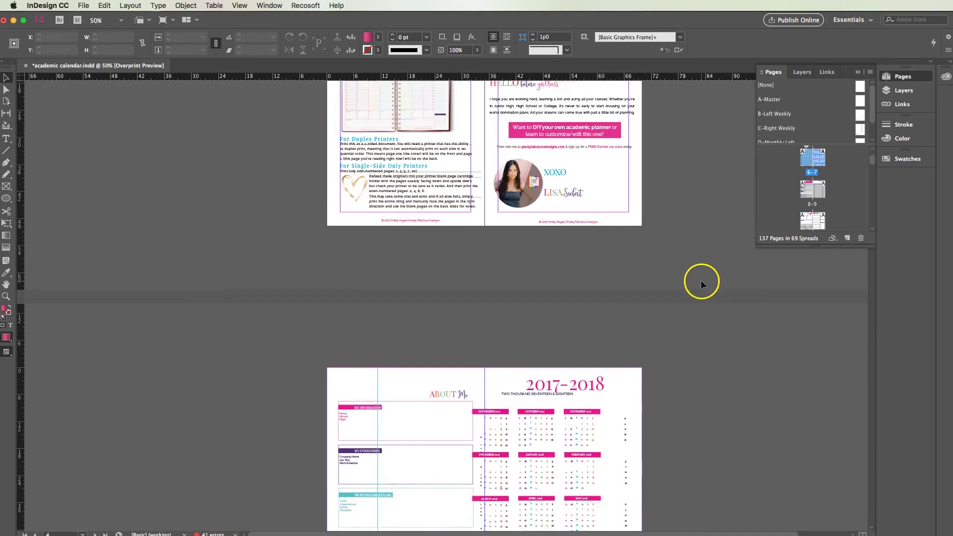
scroll(700, 281, "down", 10)
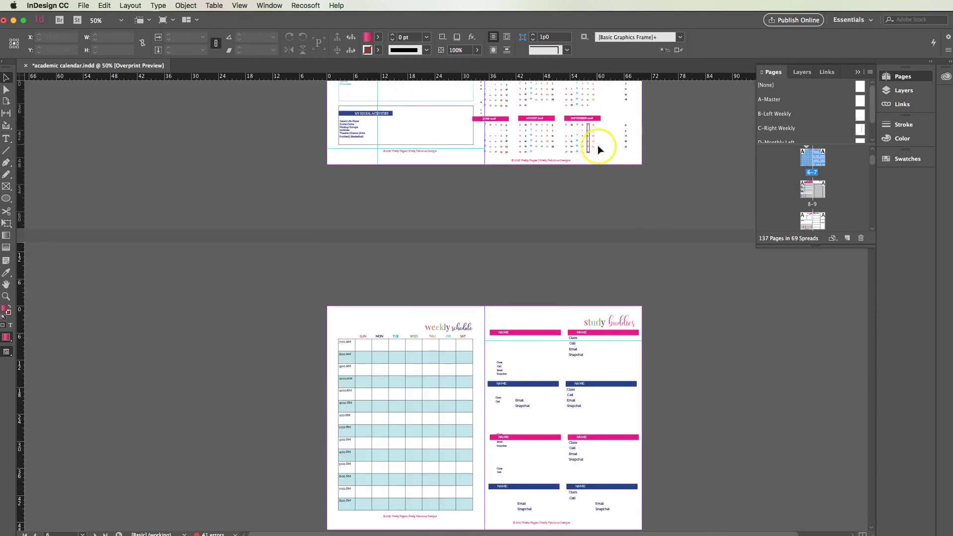
scroll(615, 258, "down", 10)
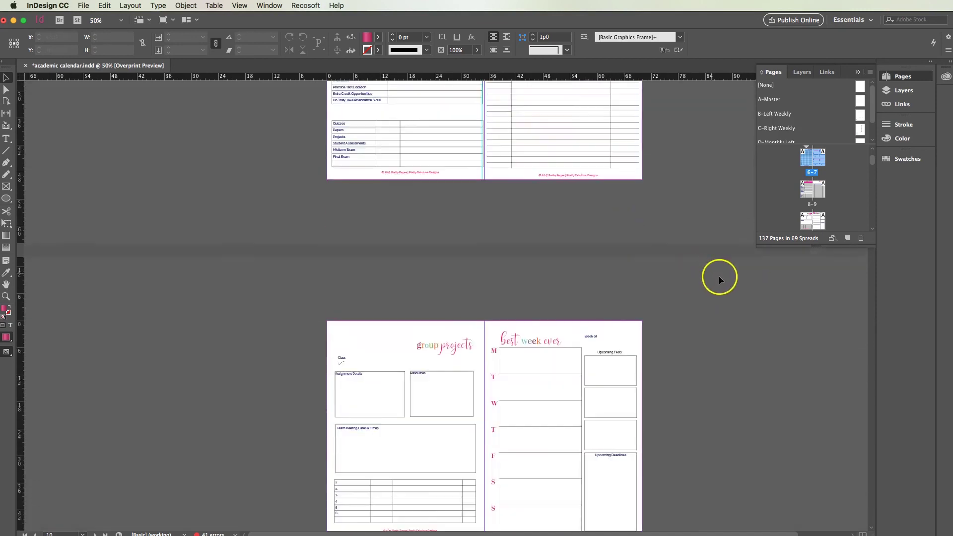
scroll(719, 282, "down", 15)
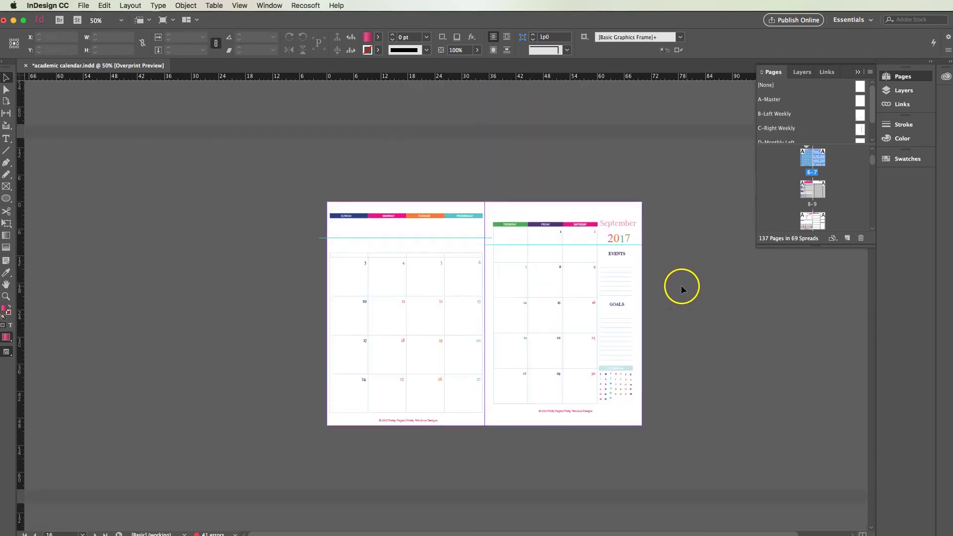
scroll(681, 290, "down", 20)
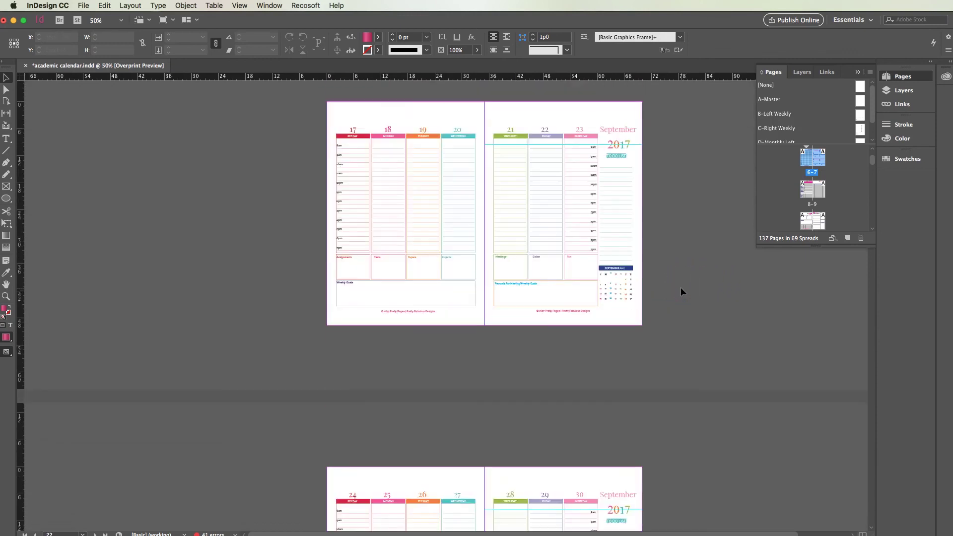
scroll(680, 287, "down", 10)
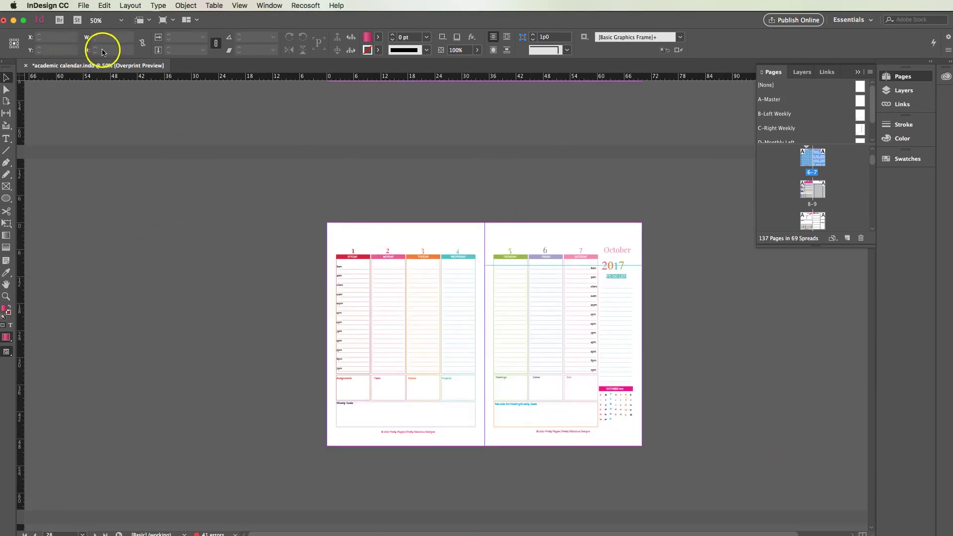
left_click(7, 100)
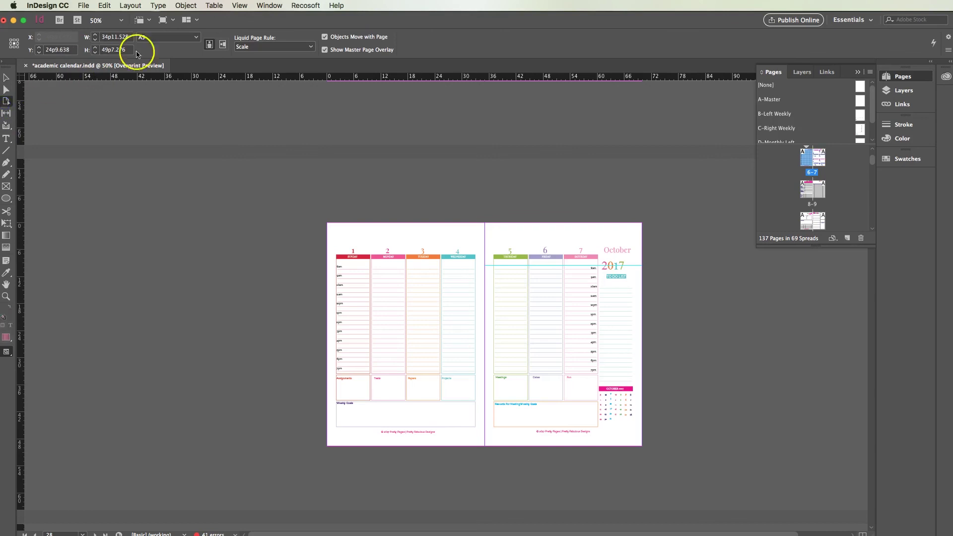
left_click(193, 36)
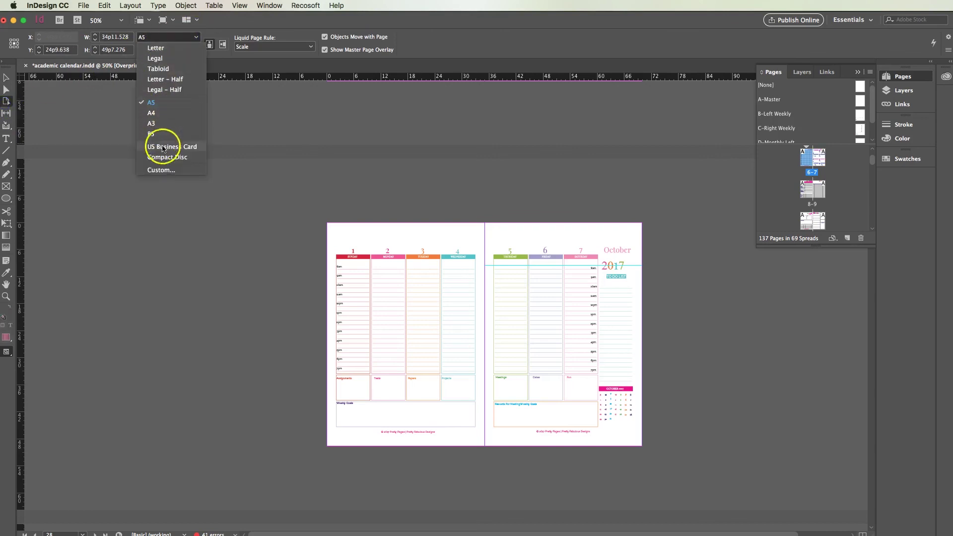
left_click(180, 174)
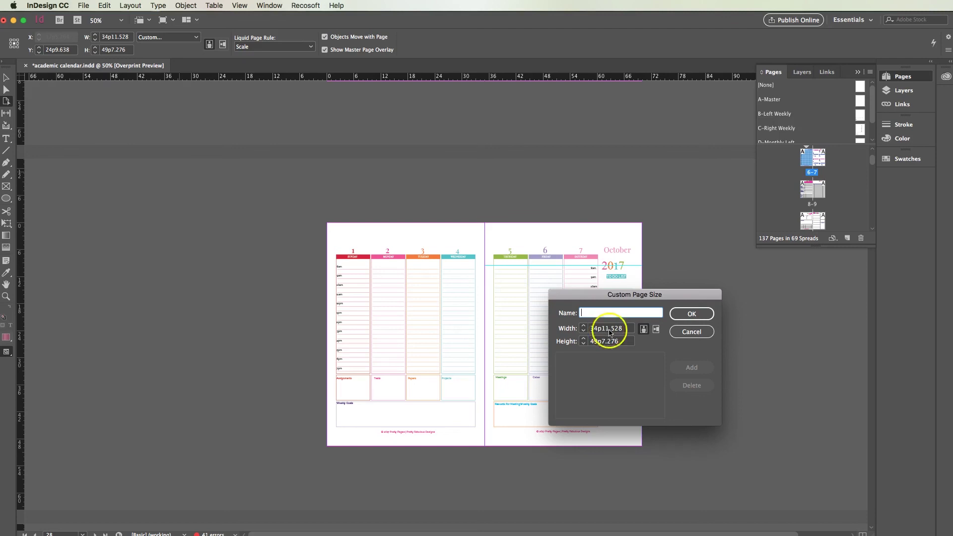
left_click(693, 331)
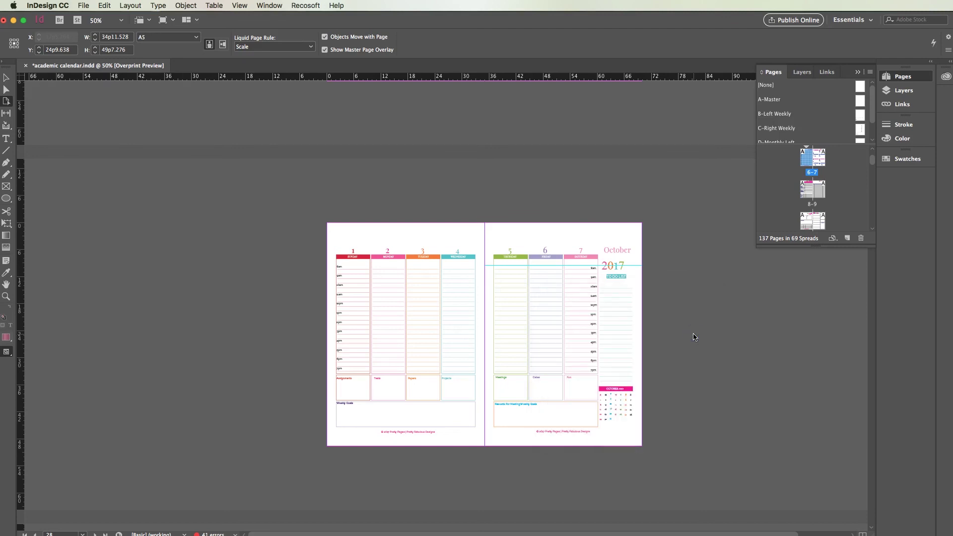